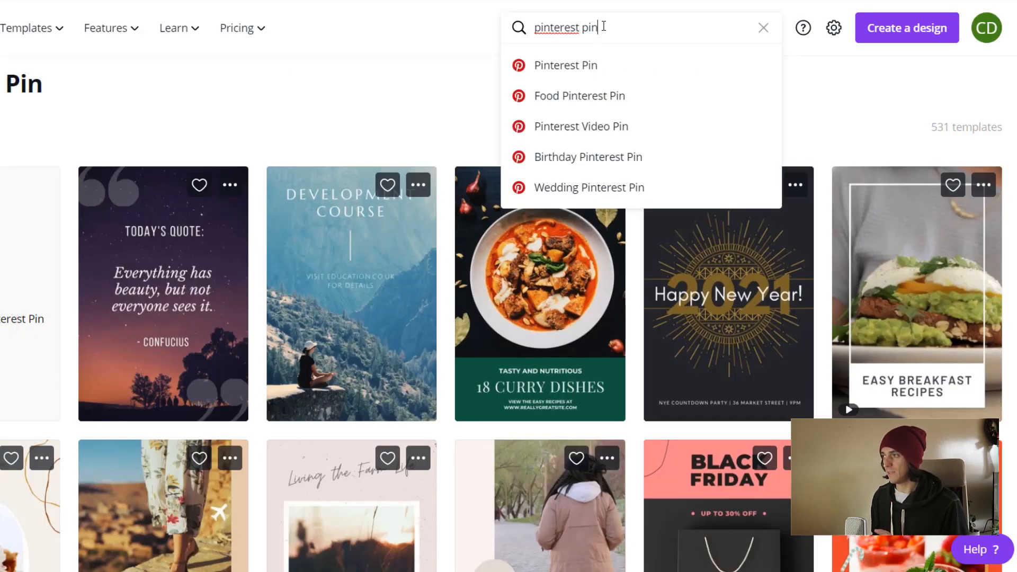
# - Search the templates for "pinterest pins"
pyautogui.doubleClick(591, 28)
pyautogui.write('pins')
pyautogui.press('Return')
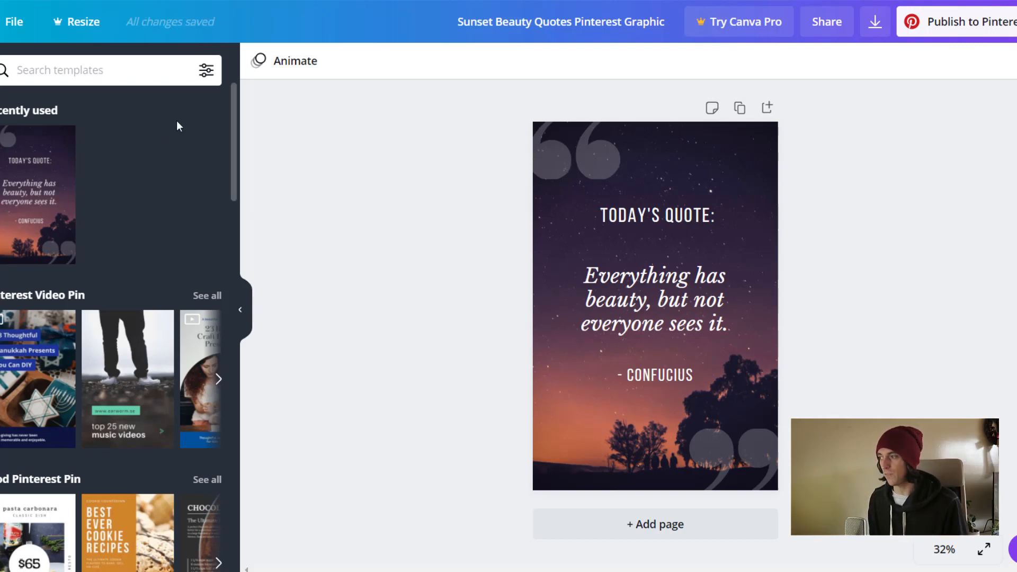
# - Replace the quote with "How to Rank a Blog on Google" and turn the attribution into NICHESAFARI.COM at the page's bottom edge
pyautogui.click(636, 303)
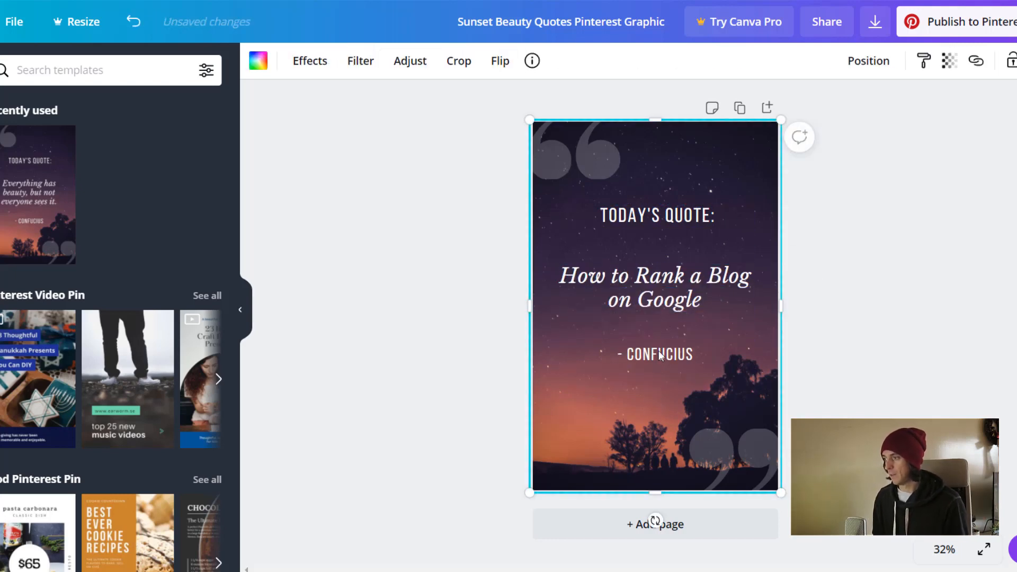
pyautogui.moveTo(659, 350); pyautogui.dragTo(661, 481)
pyautogui.tripleClick(661, 480)
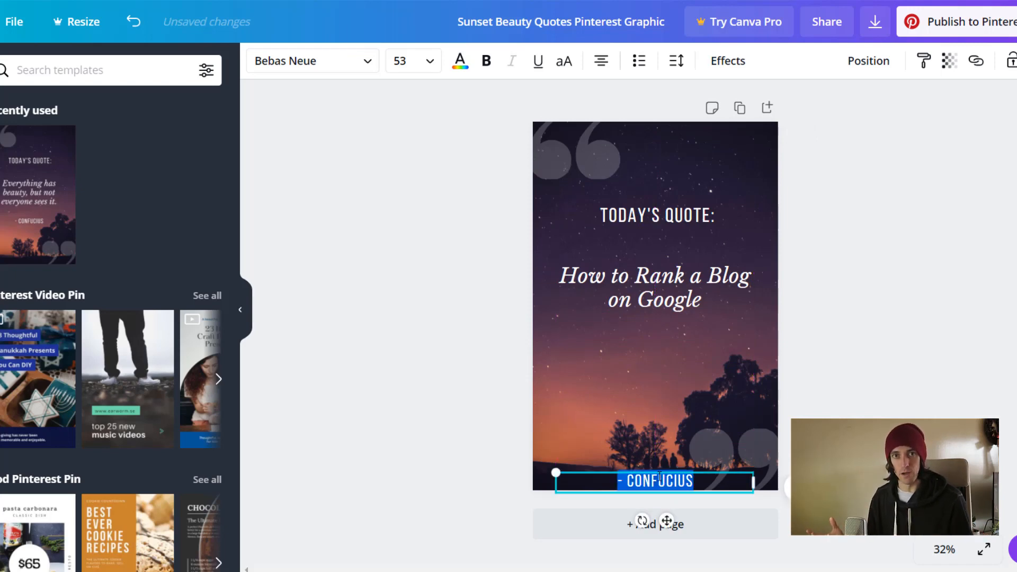
pyautogui.write('NICHESAFARI.COM')
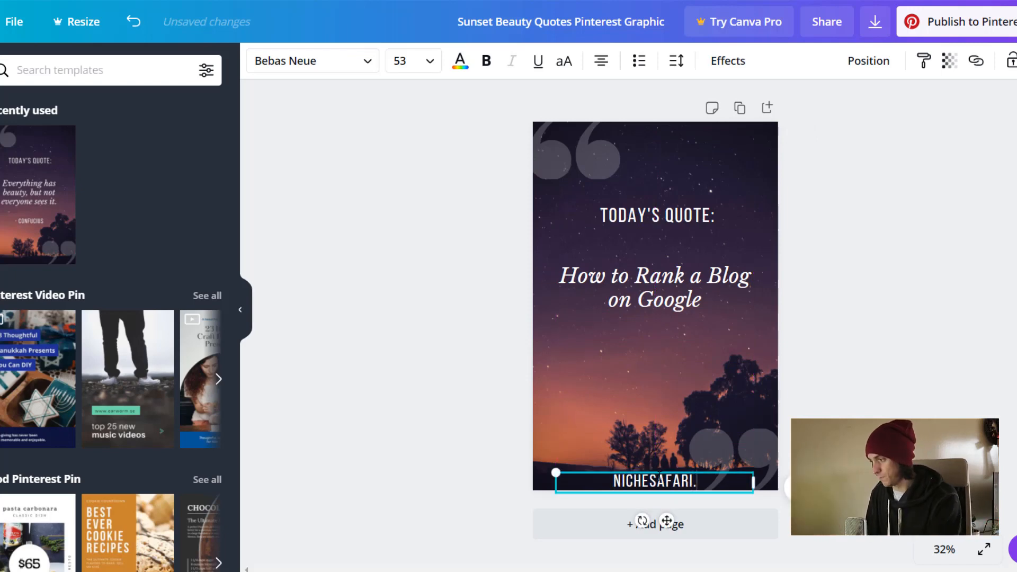
# - Delete both quotation mark graphics and the "Today's Quote:" heading
pyautogui.click(727, 437)
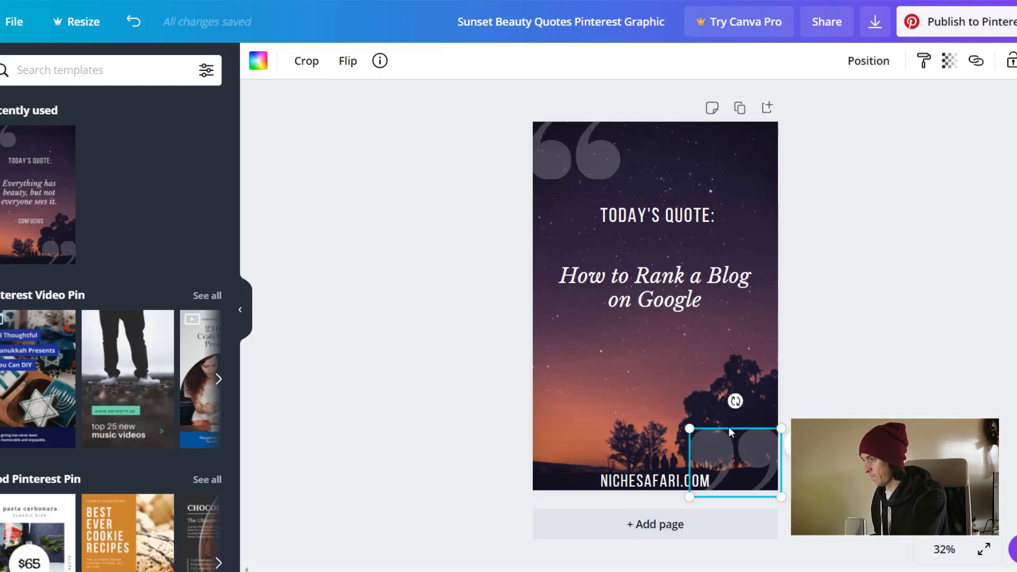
pyautogui.press('Delete')
pyautogui.click(585, 167)
pyautogui.press('Delete')
pyautogui.click(643, 217)
pyautogui.press('Delete')
# - Enlarge the title to a font size of about 96.8 and place it in the middle of the page
pyautogui.click(712, 279)
pyautogui.moveTo(756, 288); pyautogui.dragTo(771, 234)
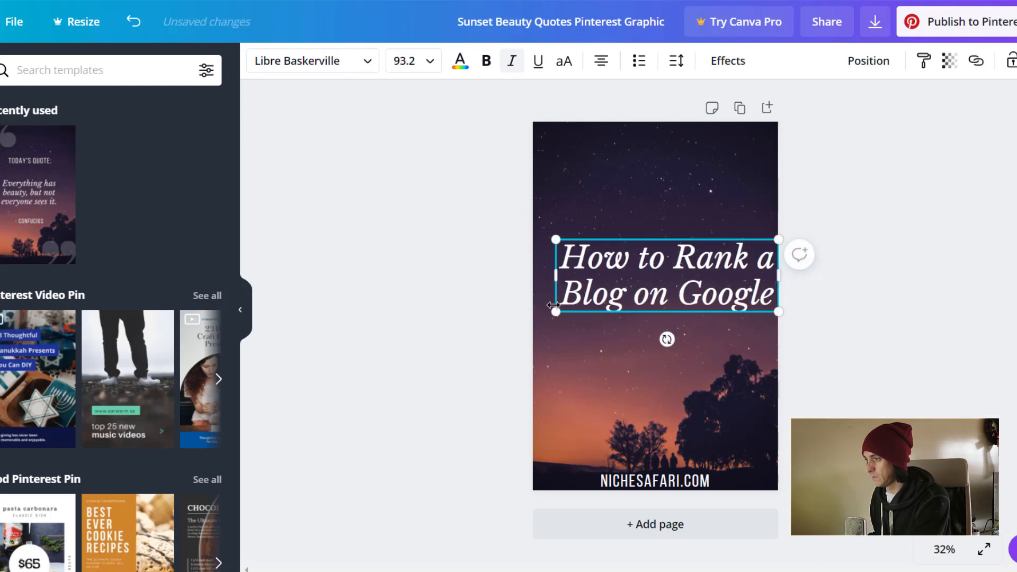
pyautogui.moveTo(554, 311); pyautogui.dragTo(546, 316)
pyautogui.moveTo(625, 289); pyautogui.dragTo(620, 306)
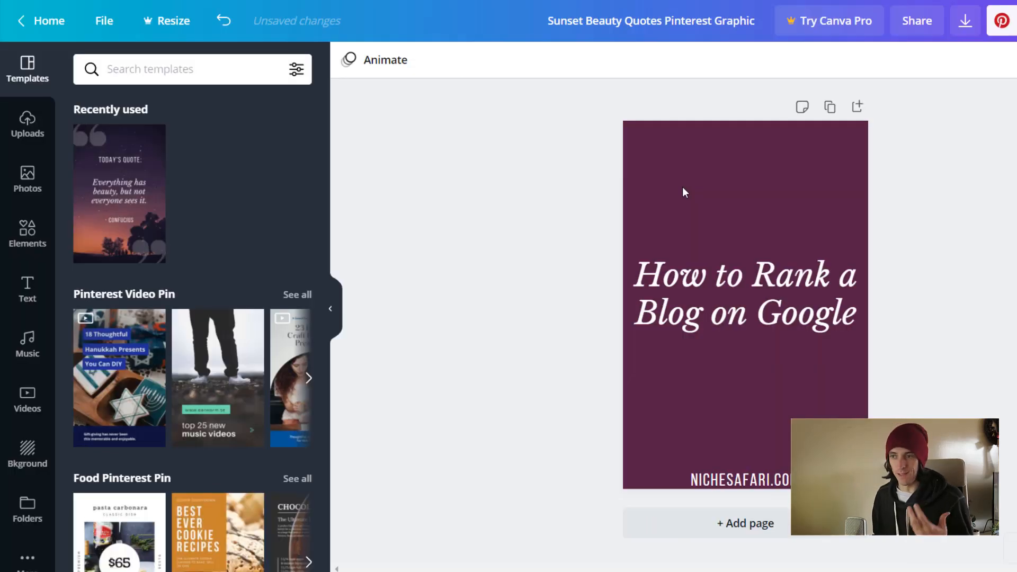
# - Search the photos for "laptop" and fill the page background with the free photo of hands using a laptop on marble
pyautogui.click(24, 171)
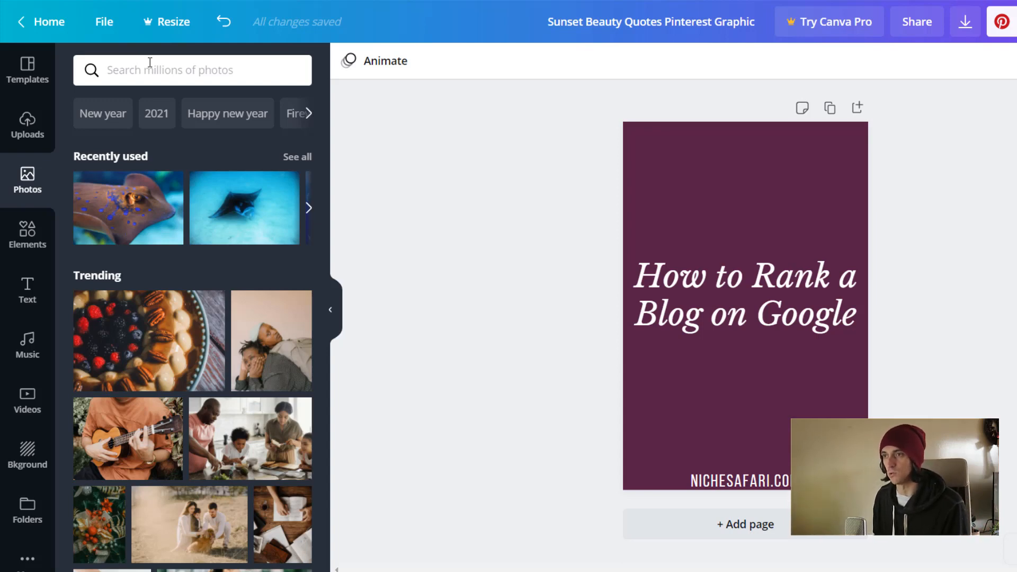
pyautogui.click(207, 72)
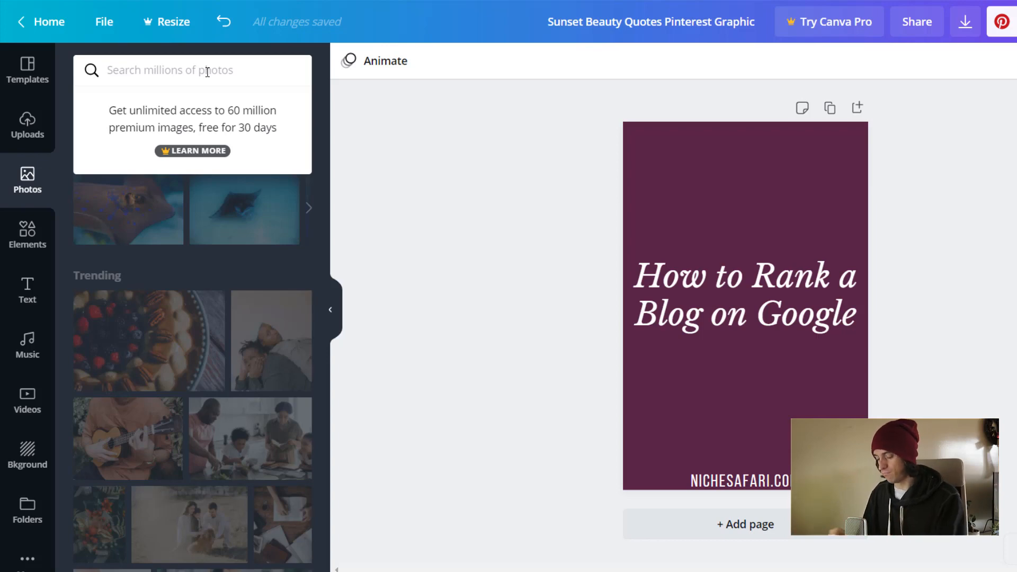
pyautogui.write('laptop')
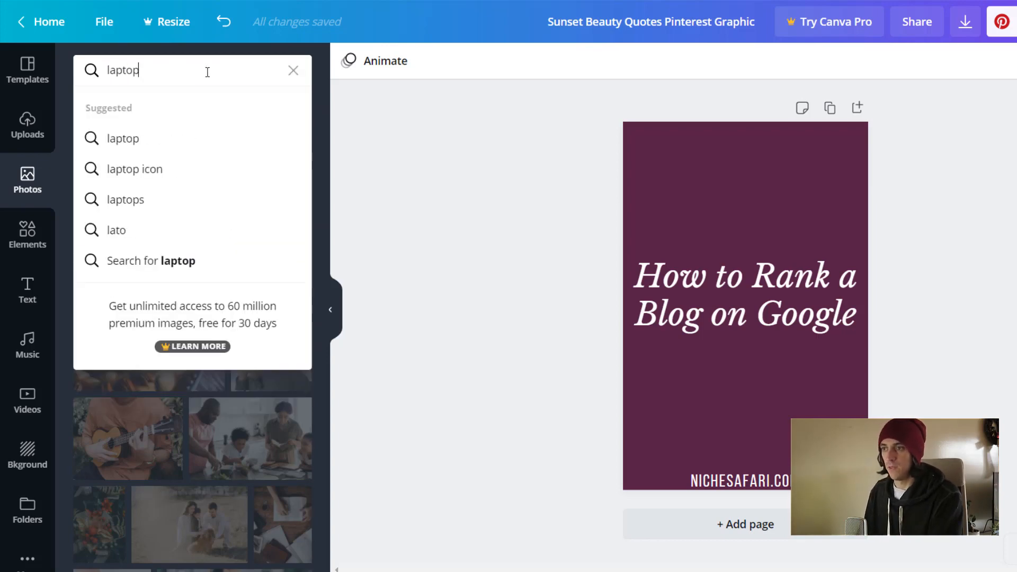
pyautogui.press('Return')
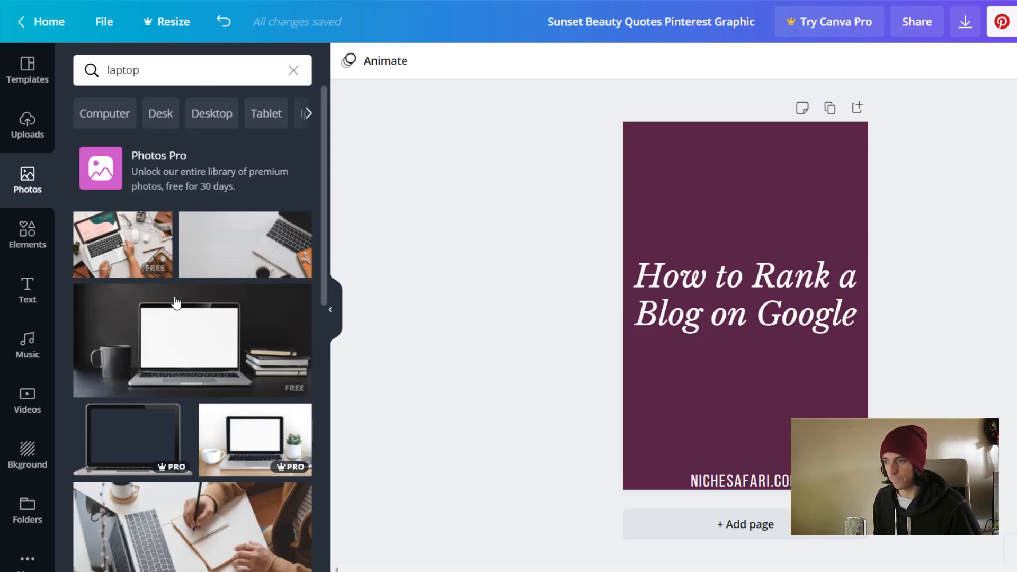
pyautogui.moveTo(137, 255); pyautogui.dragTo(634, 155)
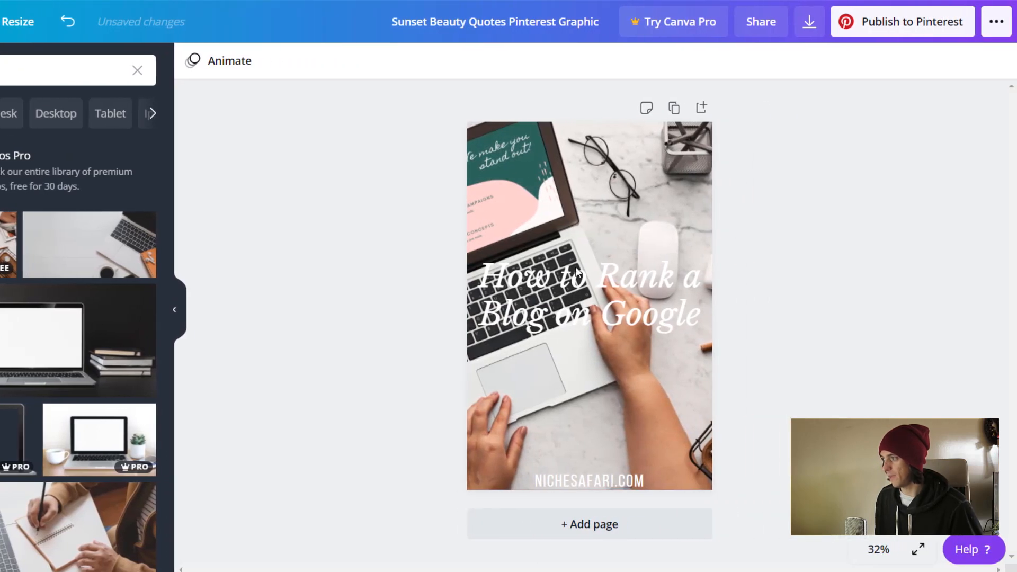
# - Set the title's text color to black and move the title down to just above the website address
pyautogui.click(732, 278)
pyautogui.click(732, 278)
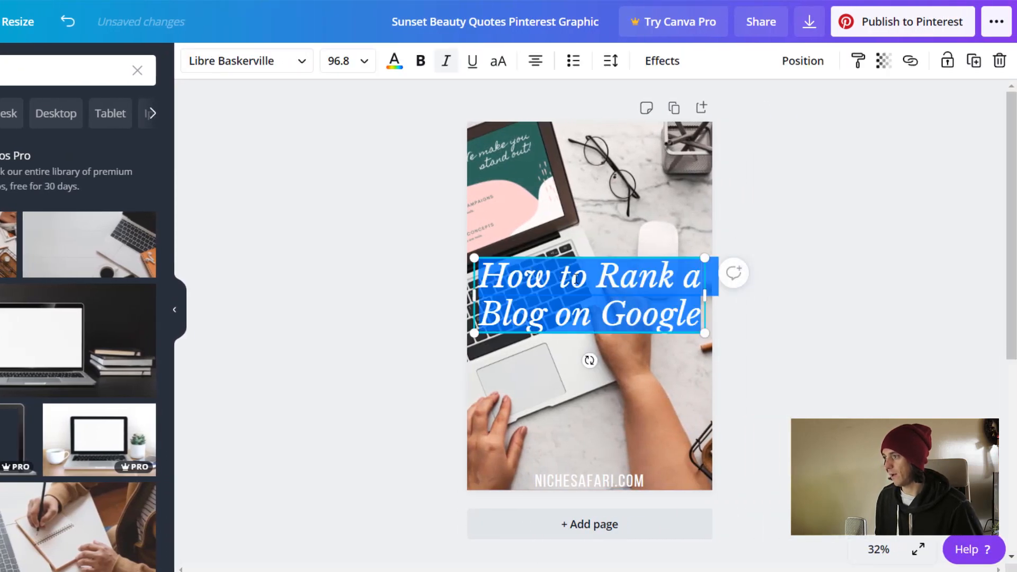
pyautogui.click(394, 60)
pyautogui.scroll(-1, 54, 229)
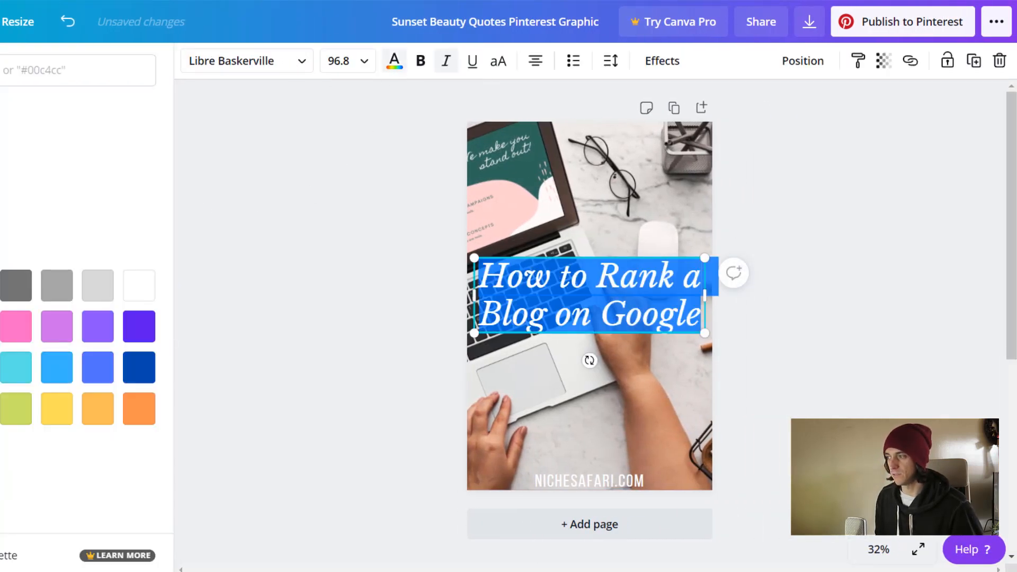
pyautogui.click(306, 265)
pyautogui.click(339, 336)
pyautogui.moveTo(551, 329); pyautogui.dragTo(548, 447)
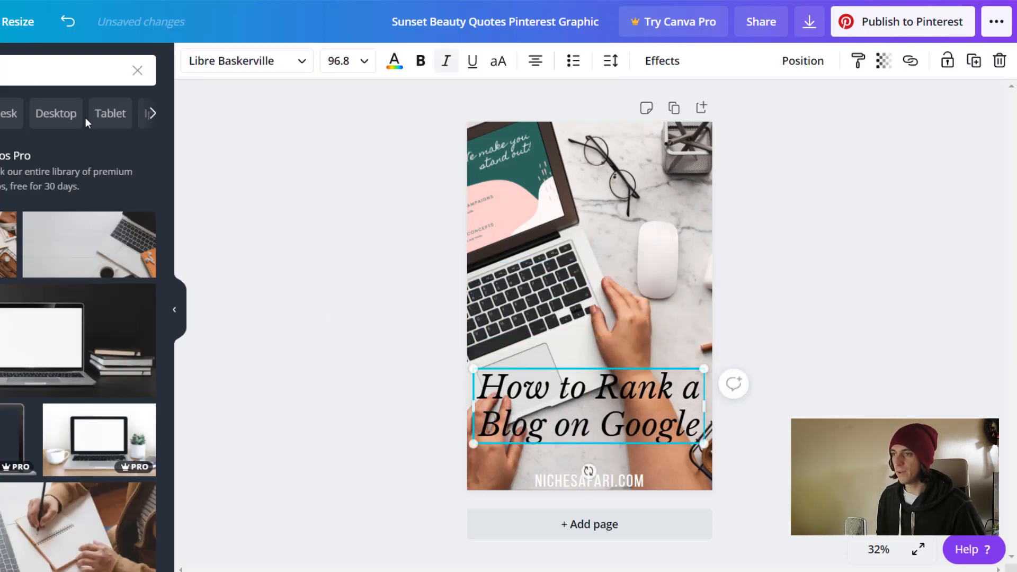
# - Add a square shape, stretch it into a full-width bar behind the website address, and color it black
pyautogui.click(0, 233)
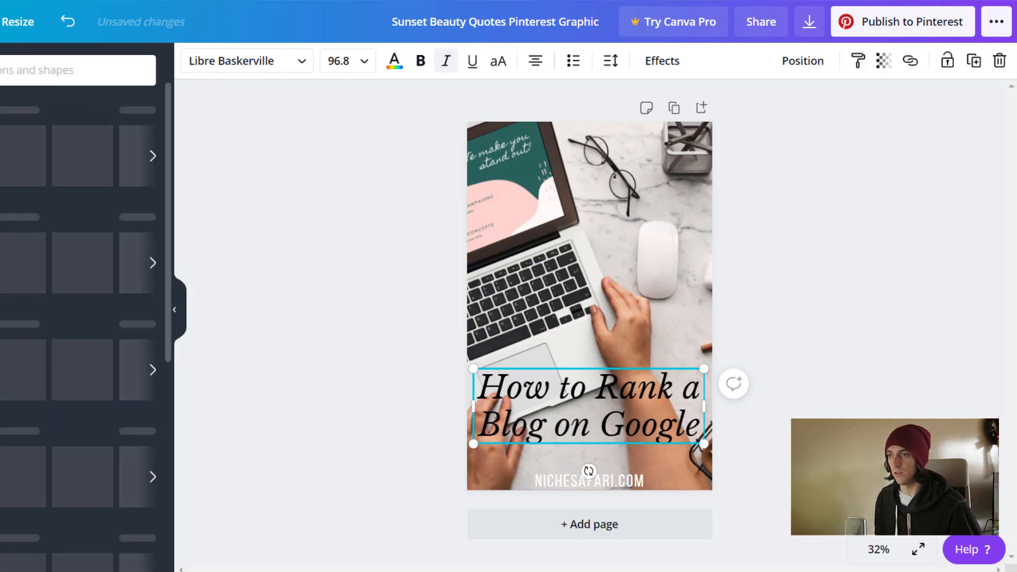
pyautogui.moveTo(82, 155); pyautogui.dragTo(540, 466)
pyautogui.moveTo(605, 481); pyautogui.dragTo(727, 480)
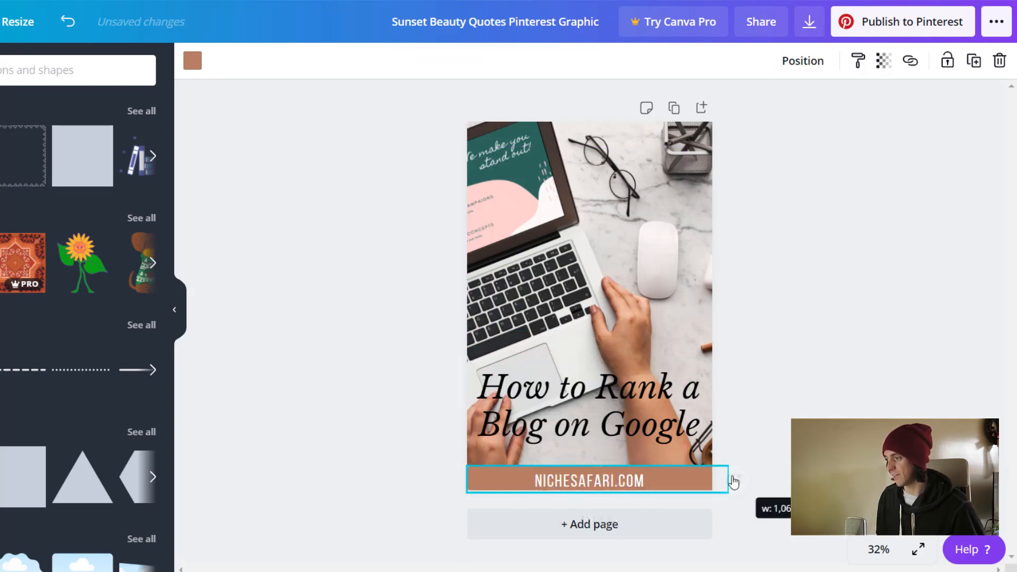
pyautogui.click(197, 68)
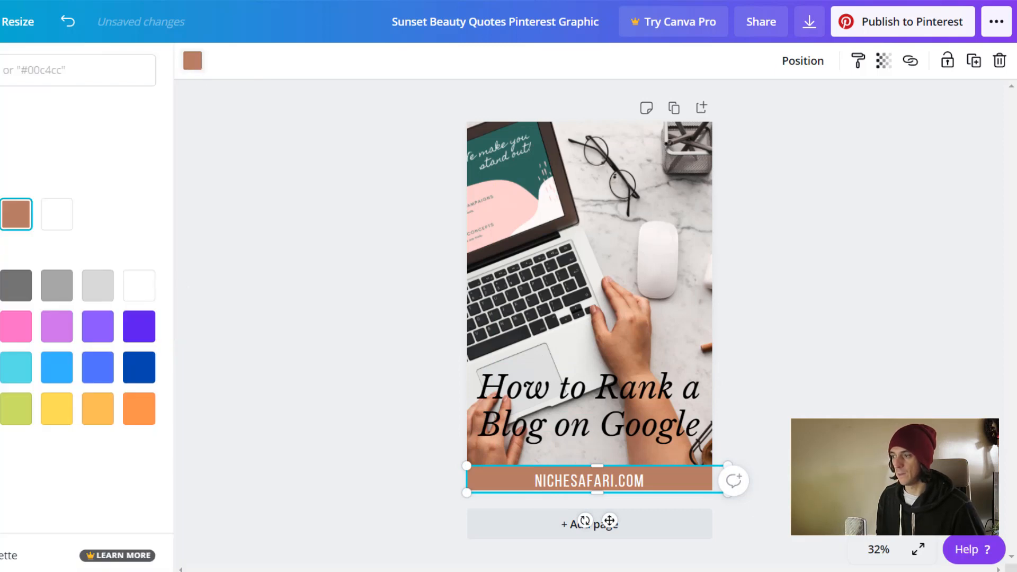
pyautogui.click(0, 214)
# - Move the title to the top of the page and place an enlarged, full-width copy of the black bar over it
pyautogui.click(567, 399)
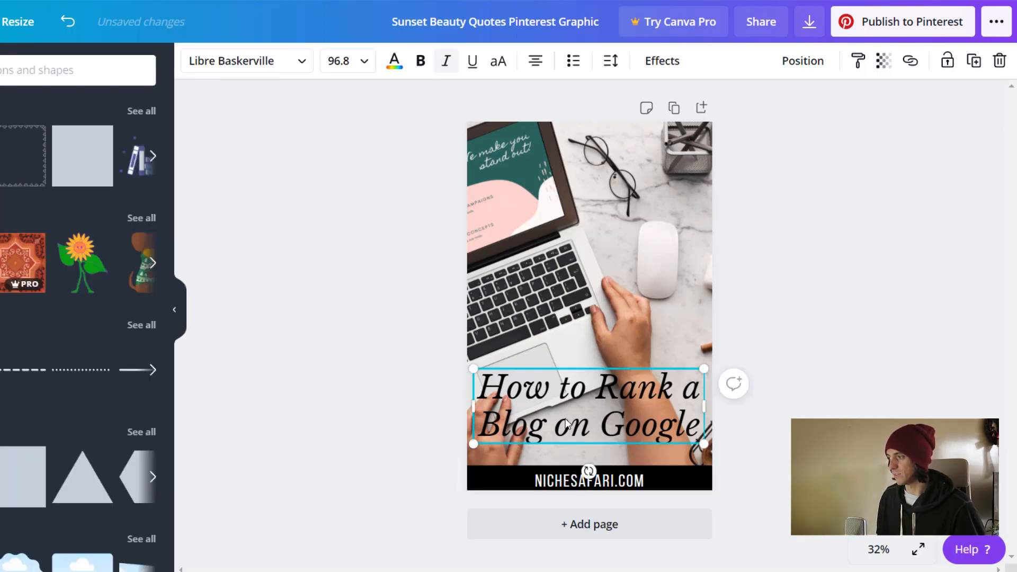
pyautogui.moveTo(564, 402); pyautogui.dragTo(565, 165)
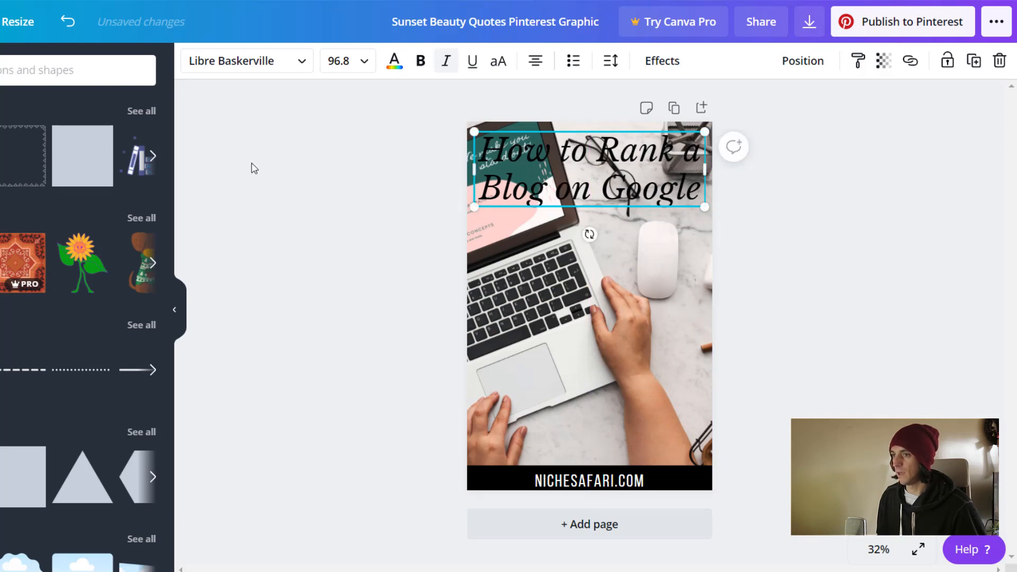
pyautogui.click(491, 479)
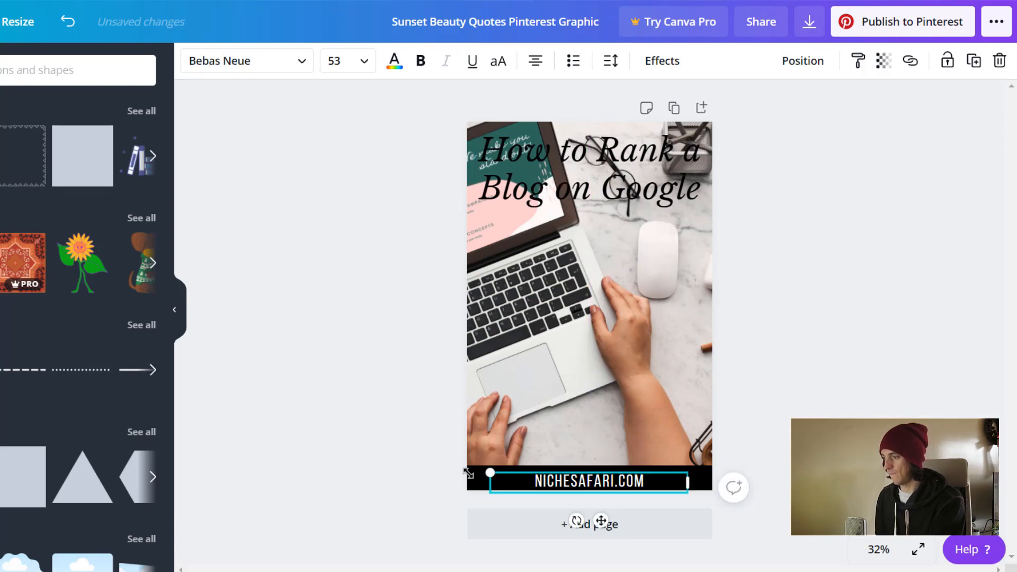
pyautogui.click(494, 492)
pyautogui.click(470, 481)
pyautogui.moveTo(480, 481); pyautogui.dragTo(542, 107)
pyautogui.moveTo(602, 494); pyautogui.dragTo(602, 220)
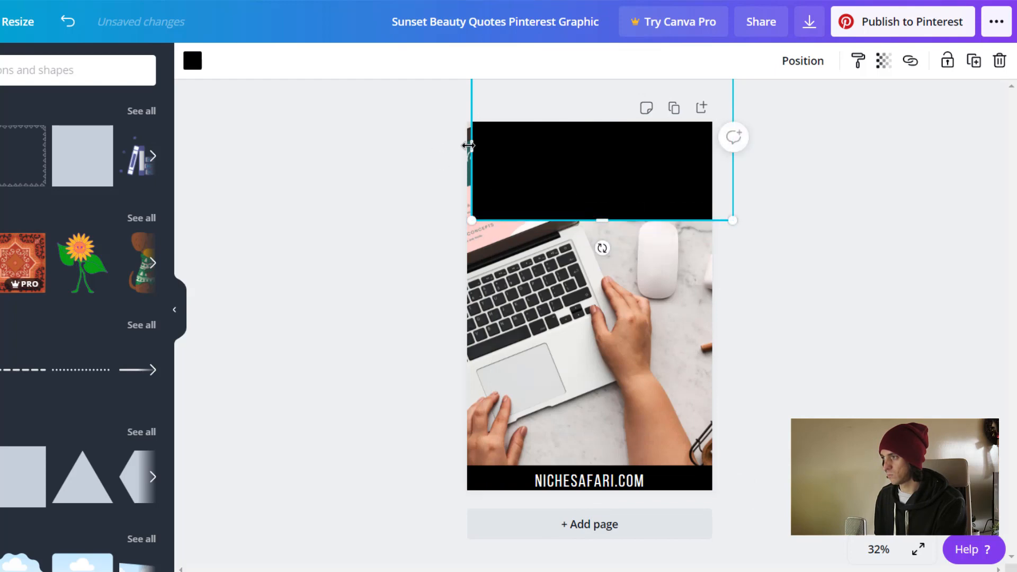
pyautogui.moveTo(468, 145); pyautogui.dragTo(454, 144)
# - Color the block at the top of the page white and send it backward behind the title
pyautogui.click(192, 62)
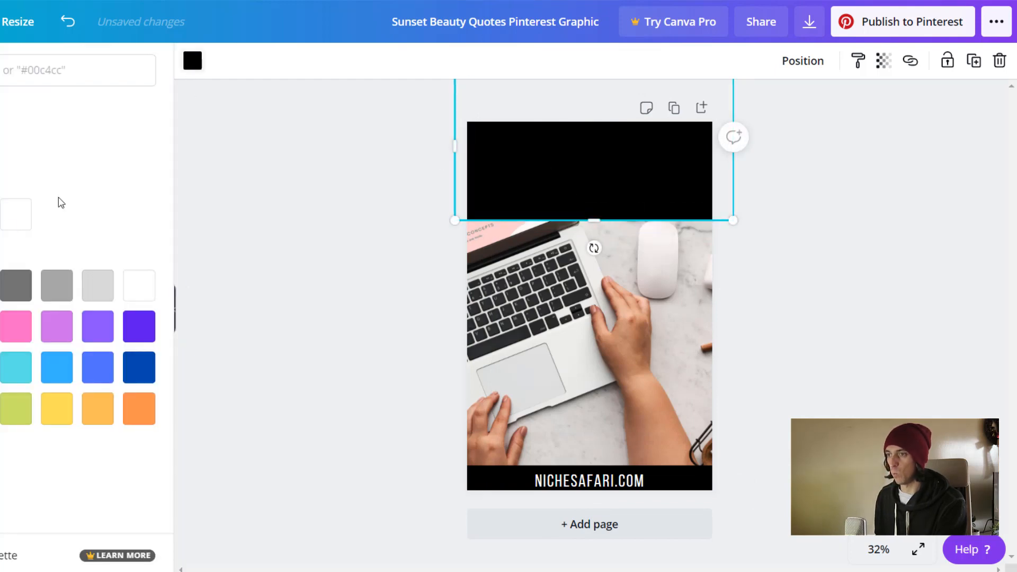
pyautogui.click(11, 214)
pyautogui.click(802, 61)
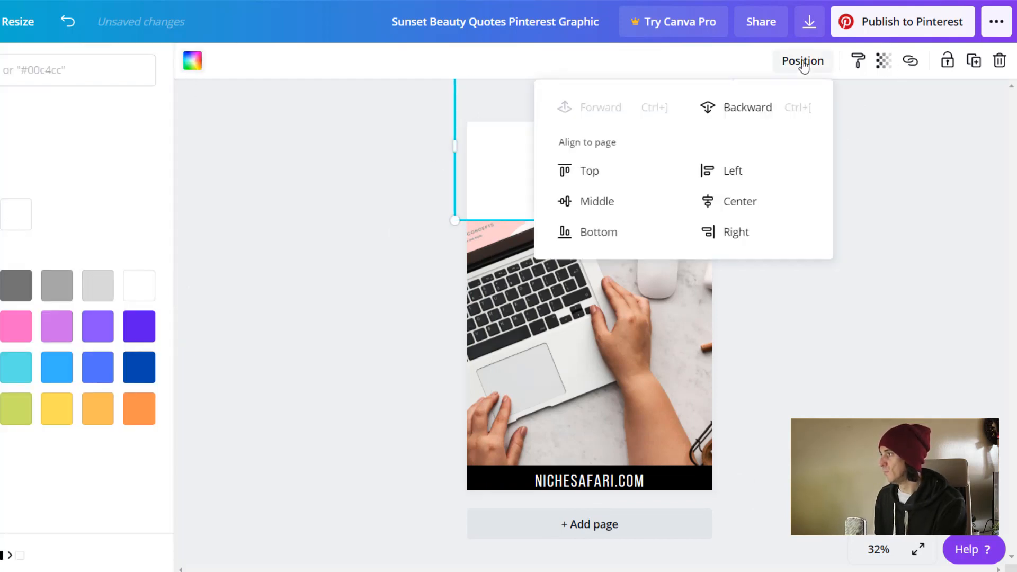
pyautogui.click(738, 107)
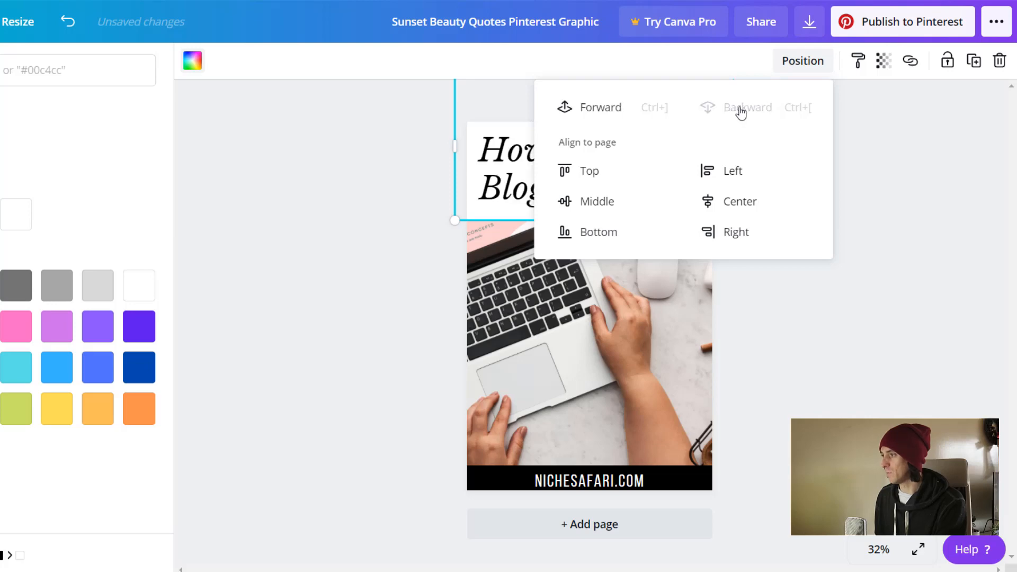
# - Make the white block behind the title semi-transparent so the photo shows through
pyautogui.click(883, 61)
pyautogui.moveTo(831, 106); pyautogui.dragTo(803, 108)
pyautogui.click(832, 241)
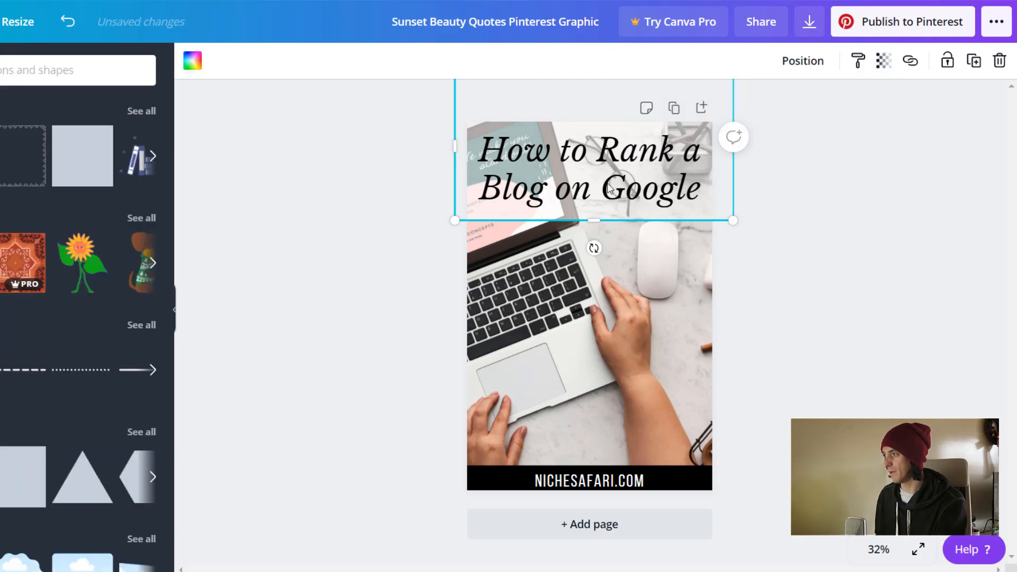
pyautogui.click(894, 241)
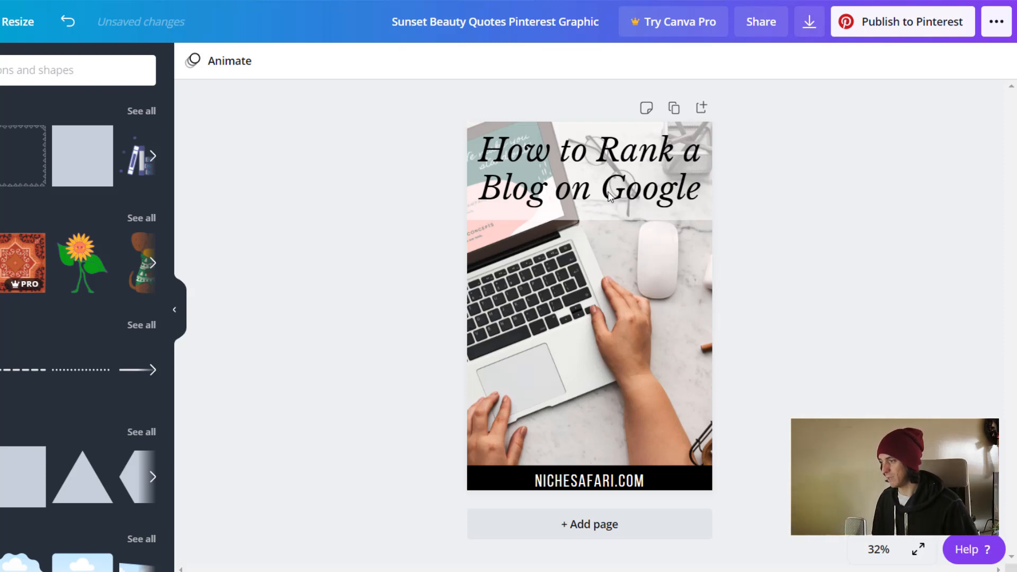
# - Download the pin design as a PNG file
pyautogui.click(620, 483)
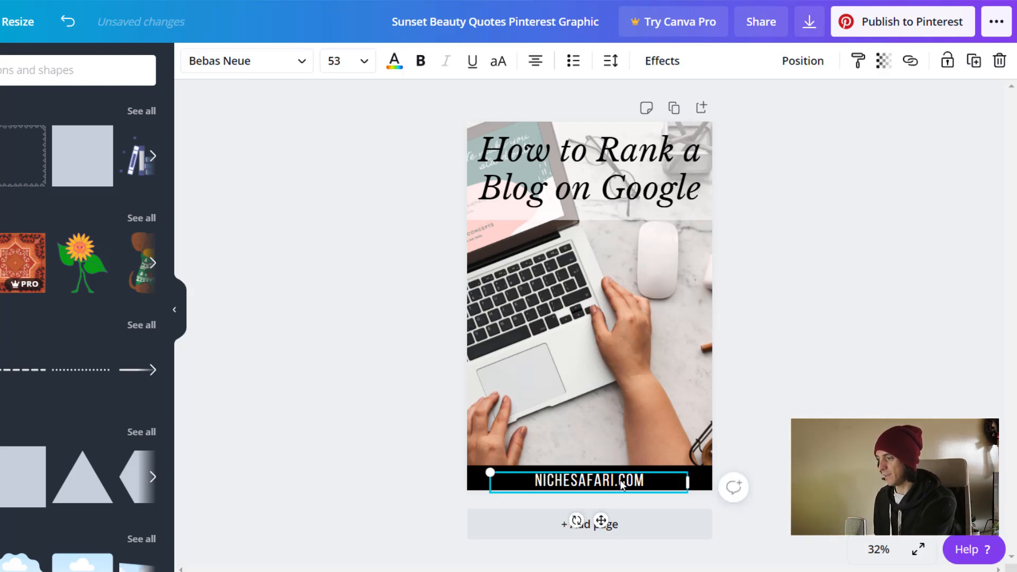
pyautogui.click(847, 102)
pyautogui.click(822, 27)
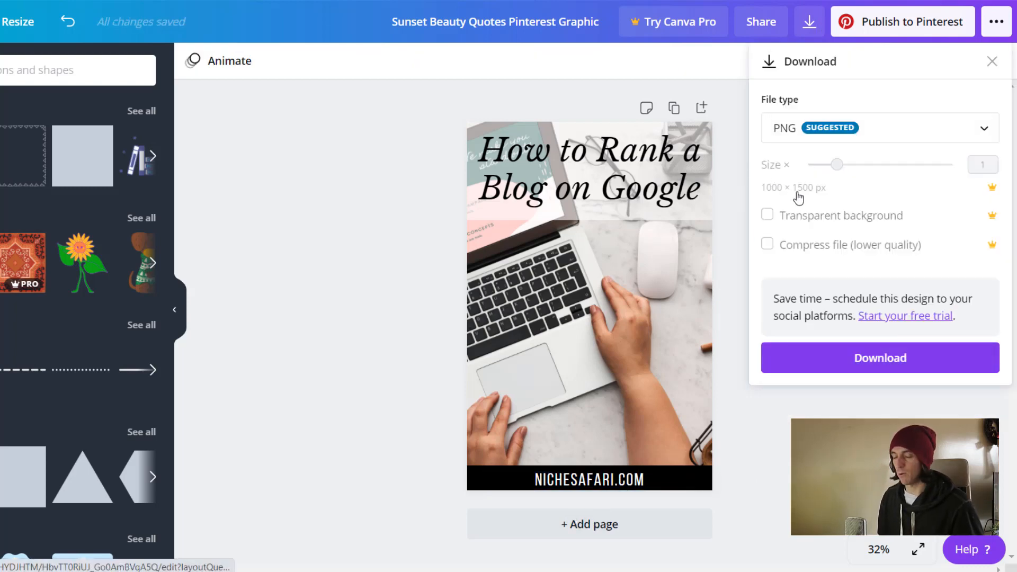
pyautogui.click(854, 366)
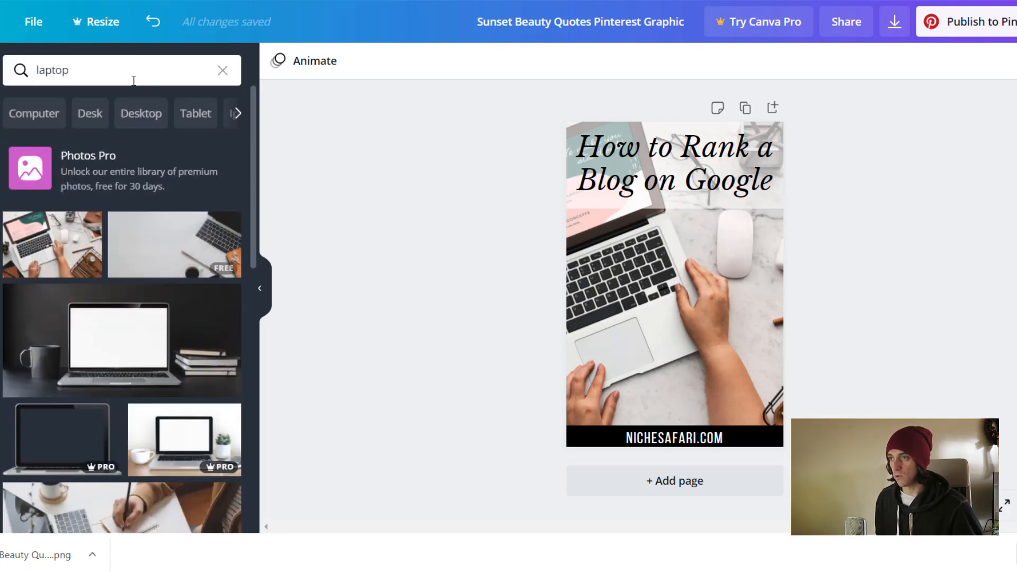
# - Search the photos for "laptop" again and replace the background with the dark free photo of hands typing on a laptop
pyautogui.doubleClick(61, 70)
pyautogui.write('laptop')
pyautogui.press('Return')
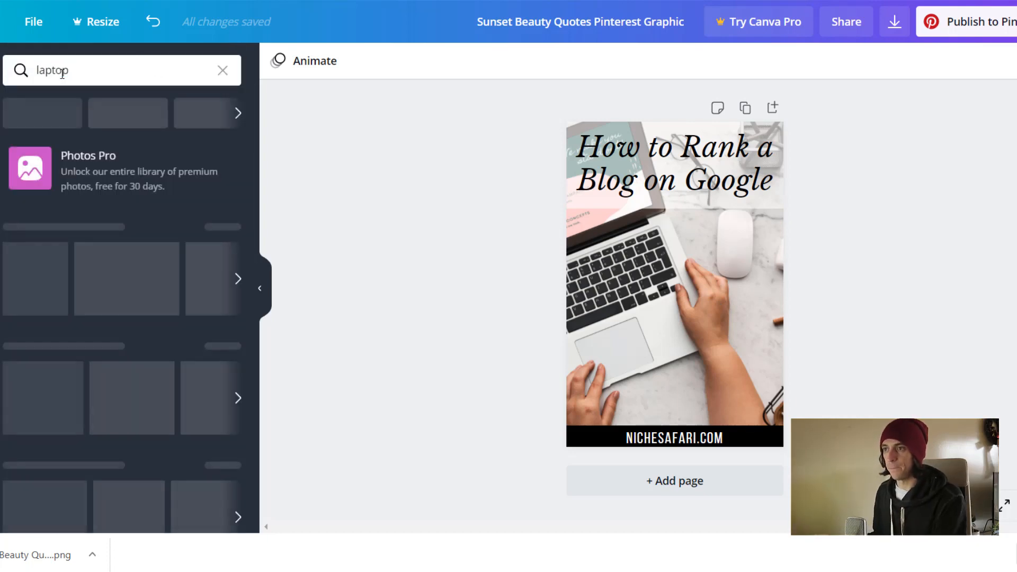
pyautogui.scroll(-4, 255, 381)
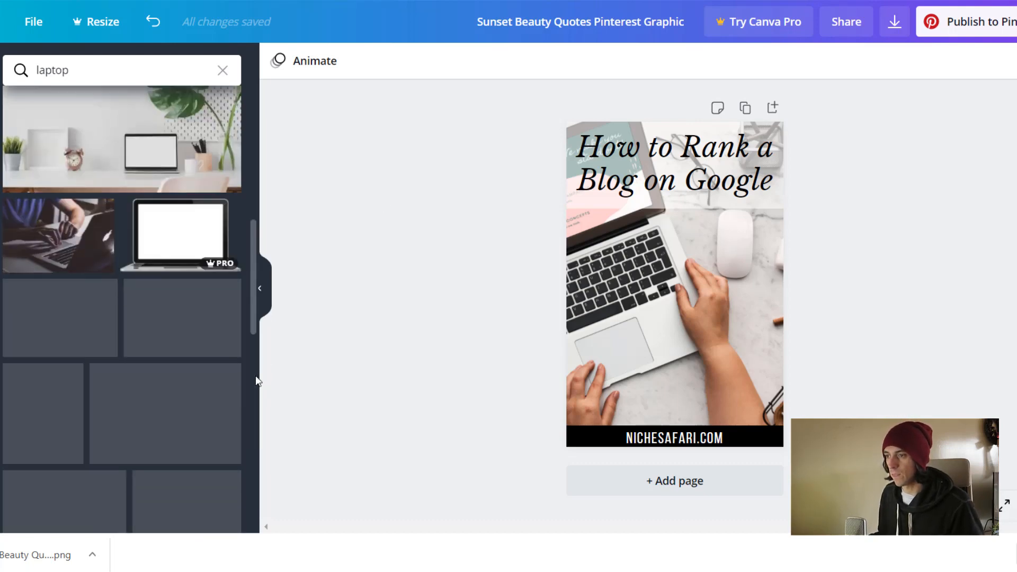
pyautogui.scroll(-2, 256, 382)
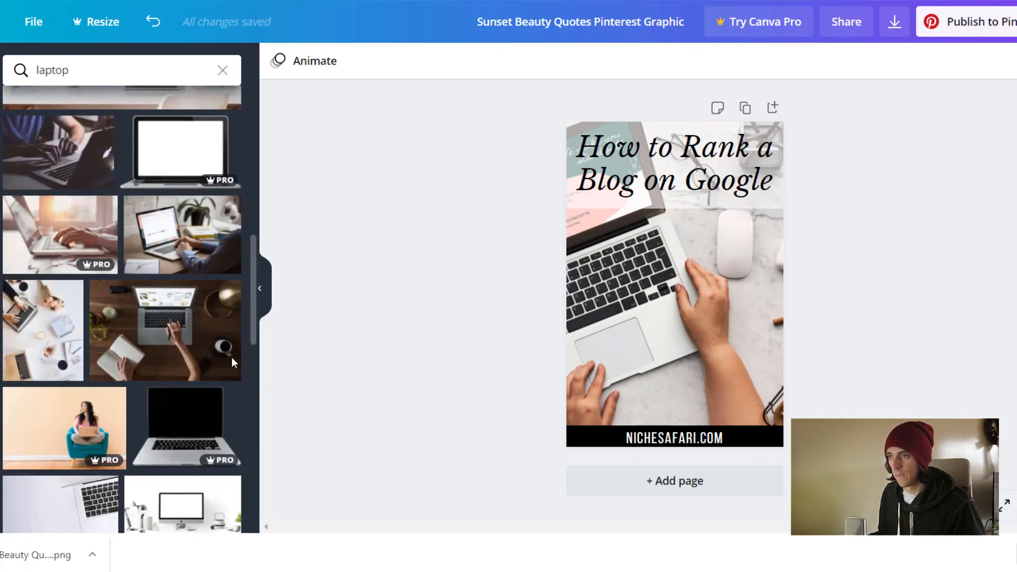
pyautogui.moveTo(27, 120); pyautogui.dragTo(581, 265)
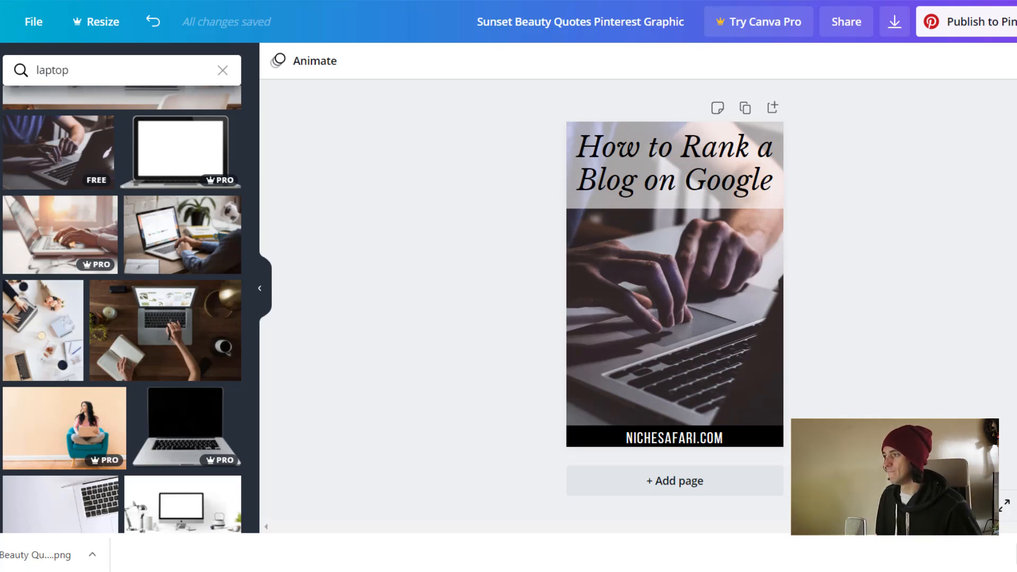
# - Change the pin title to "Rank on Google with these 11 Tips for Bloggers" and scale it to size 67.5 to fit the white block
pyautogui.click(685, 157)
pyautogui.click(685, 155)
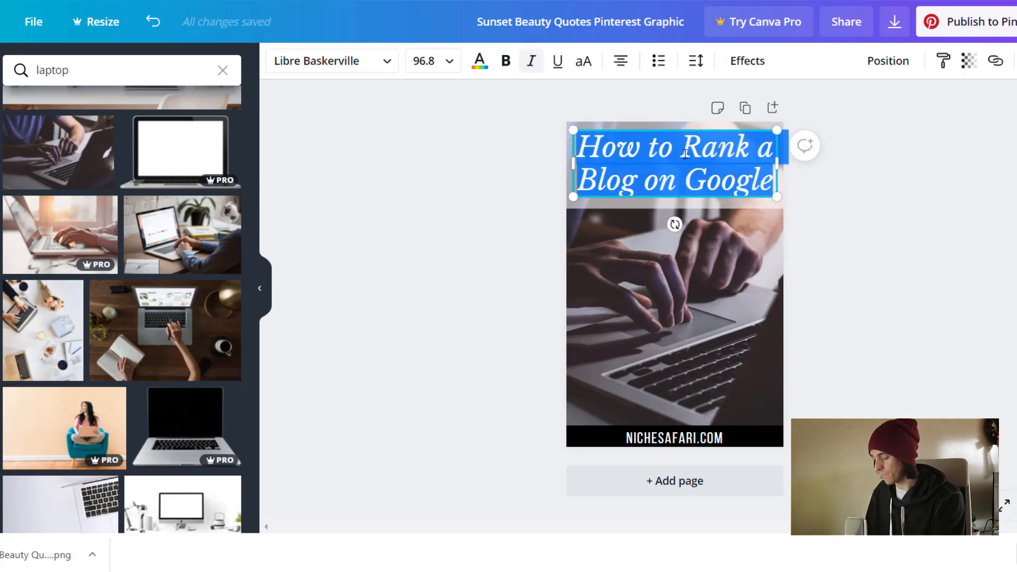
pyautogui.write('Rank on Google with thise')
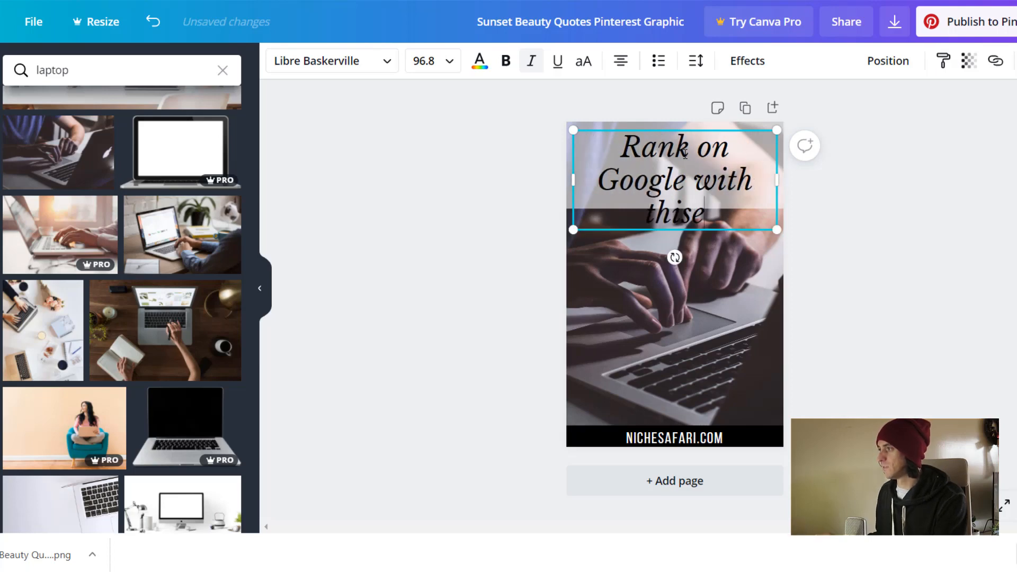
pyautogui.press('BackSpace')
pyautogui.press('BackSpace')
pyautogui.press('BackSpace')
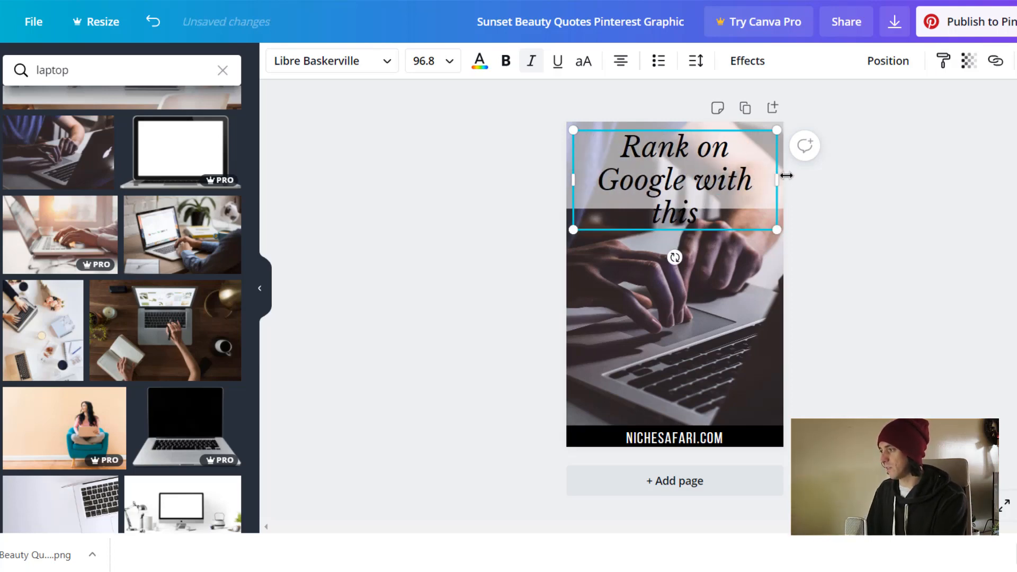
pyautogui.write('ese 11 Tips for Bloggers')
pyautogui.moveTo(786, 175); pyautogui.dragTo(767, 211)
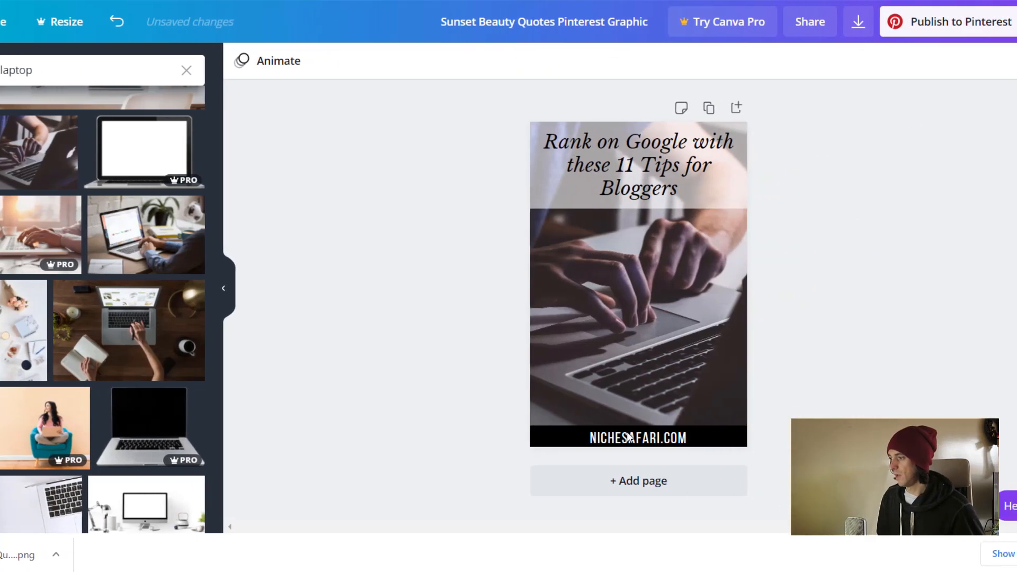
# - Download the "Rank on Google with these 11 Tips for Bloggers" pin as a PNG file
pyautogui.click(735, 437)
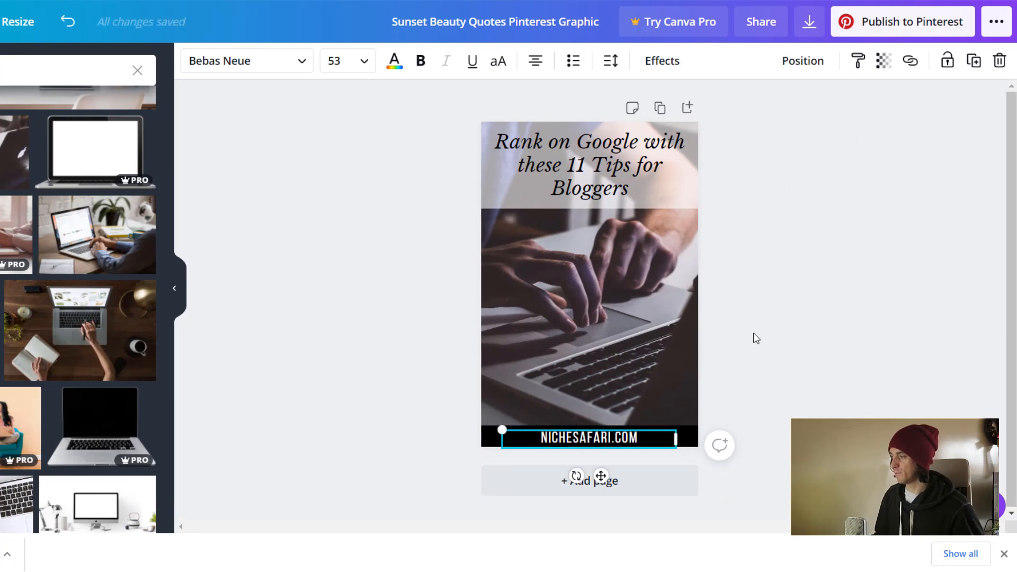
pyautogui.click(782, 300)
pyautogui.click(809, 22)
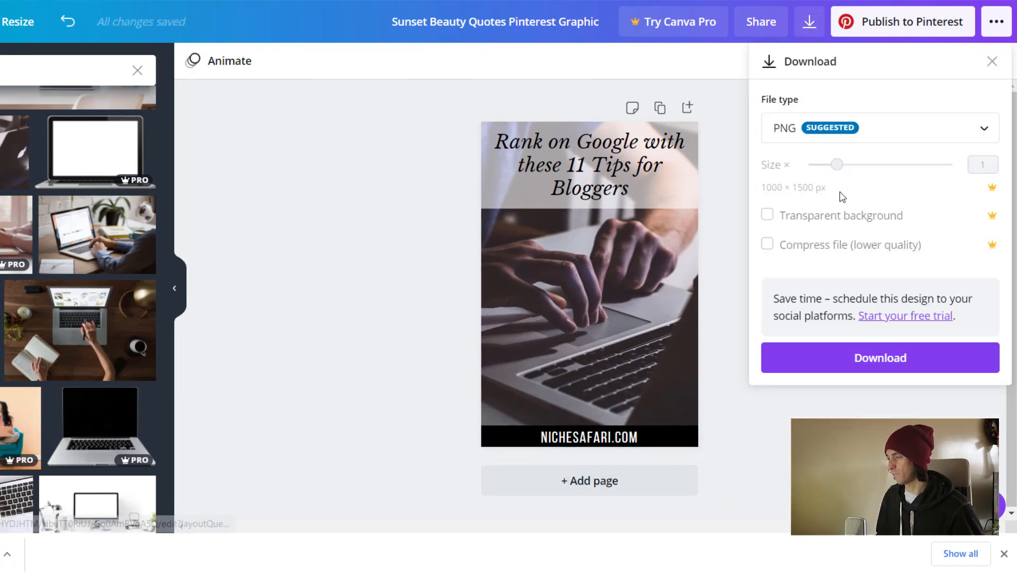
pyautogui.click(874, 360)
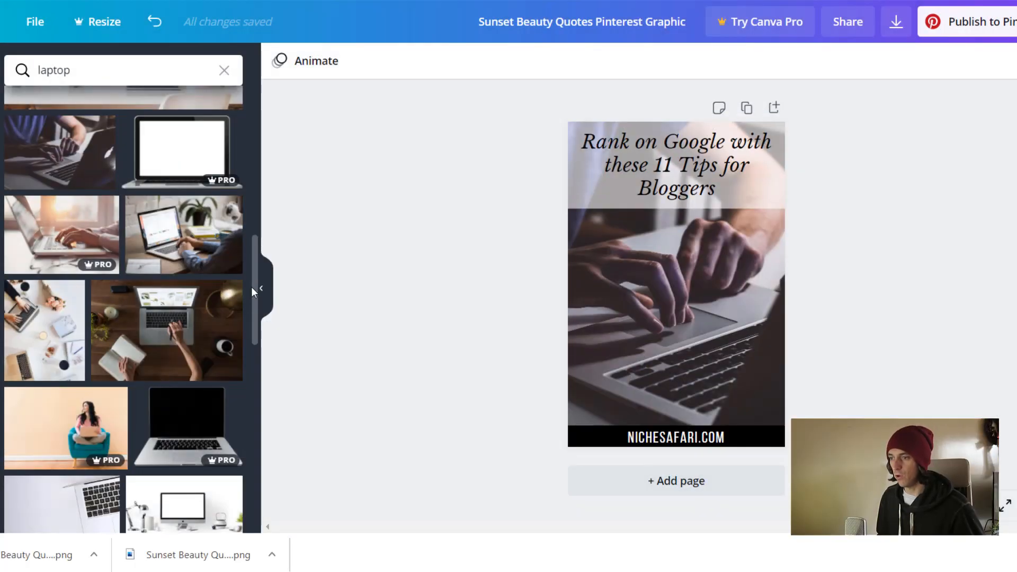
# - Replace the background with the overhead laptop photo of a person in jeans typing with the laptop on their lap
pyautogui.moveTo(255, 329); pyautogui.dragTo(233, 444)
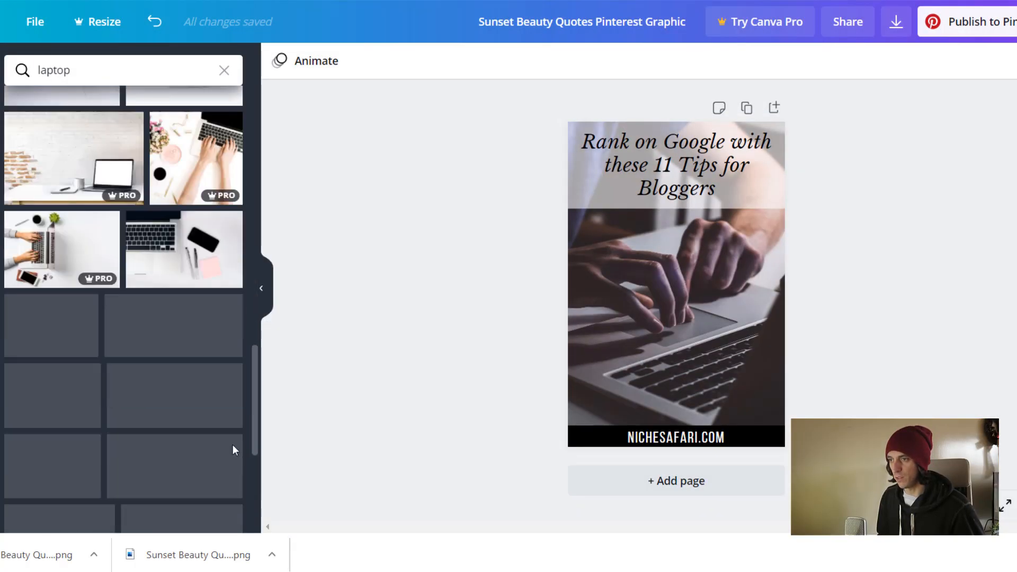
pyautogui.scroll(-10, 92, 244)
pyautogui.moveTo(209, 390); pyautogui.dragTo(586, 306)
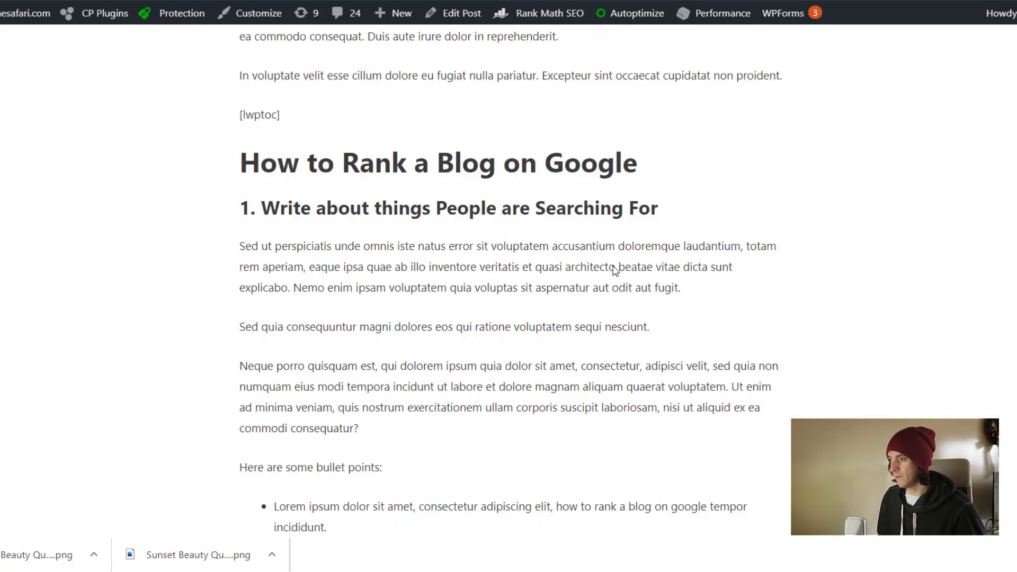
# - Change the pin title to "How to Optimize a Blog Post for Top Rankings" and download the design as a PNG file
pyautogui.scroll(-20, 509, 286)
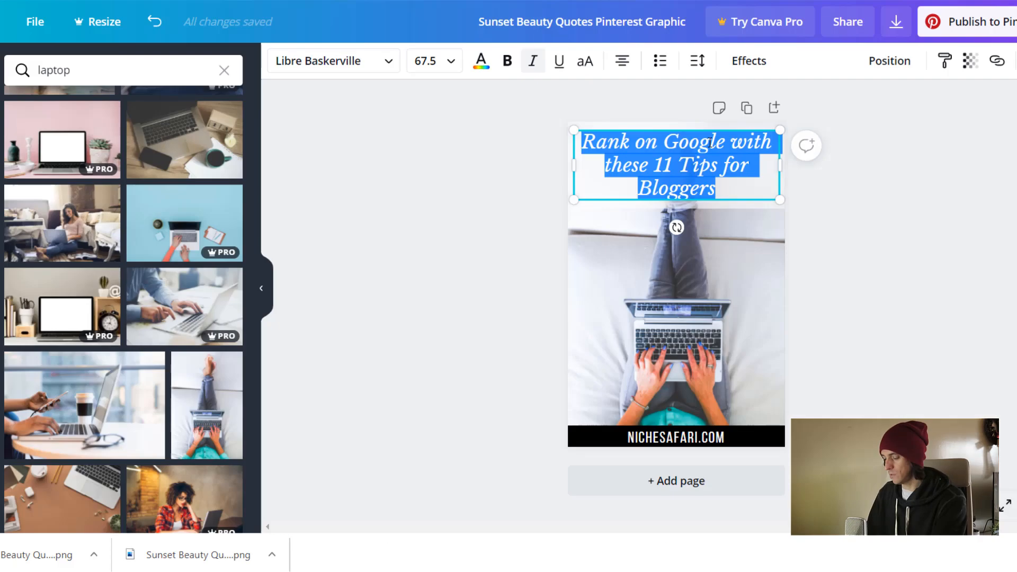
pyautogui.write('How to Optimize a Bl')
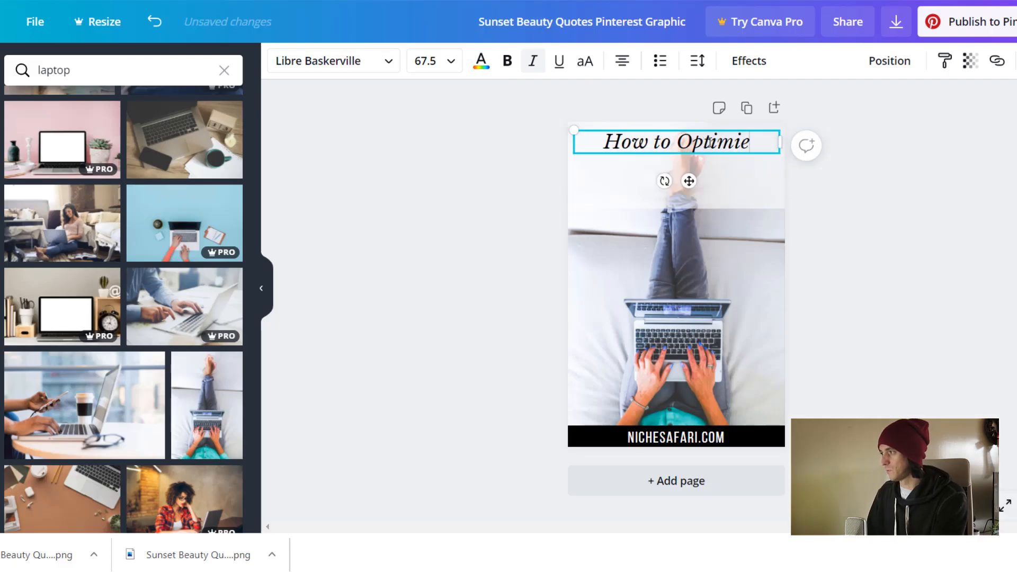
pyautogui.write('og Post for Top Rankings')
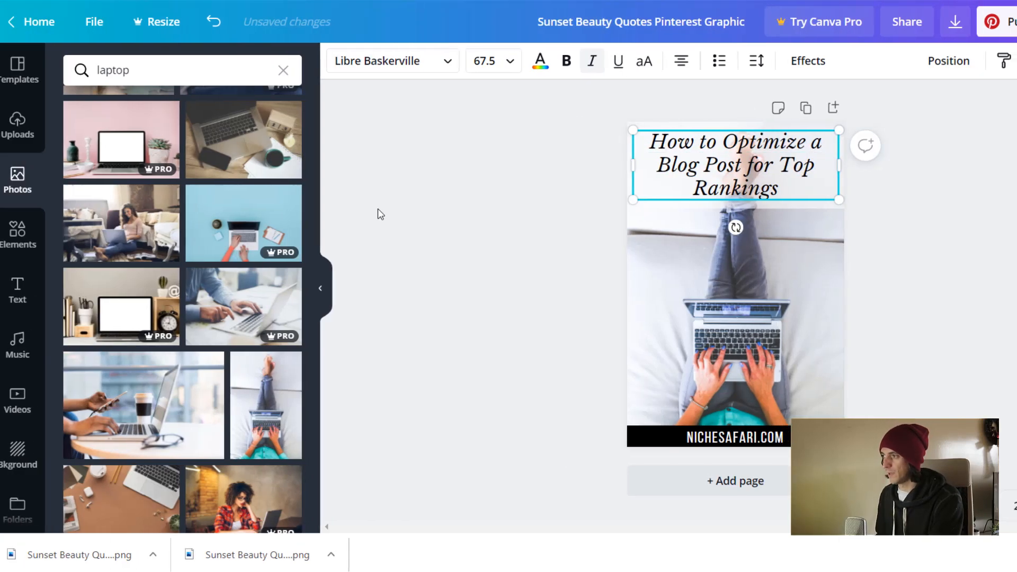
pyautogui.press('Escape')
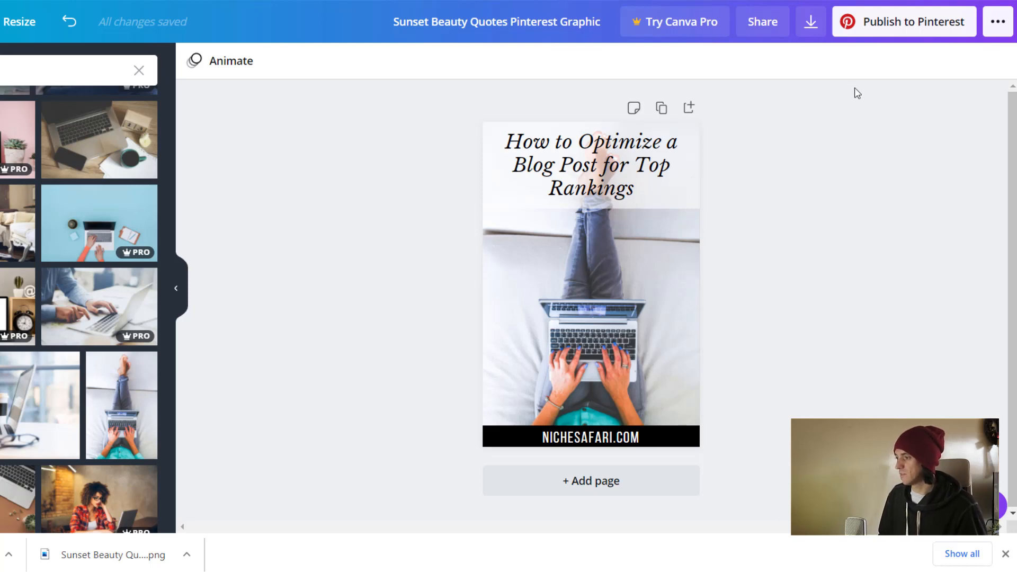
pyautogui.click(811, 22)
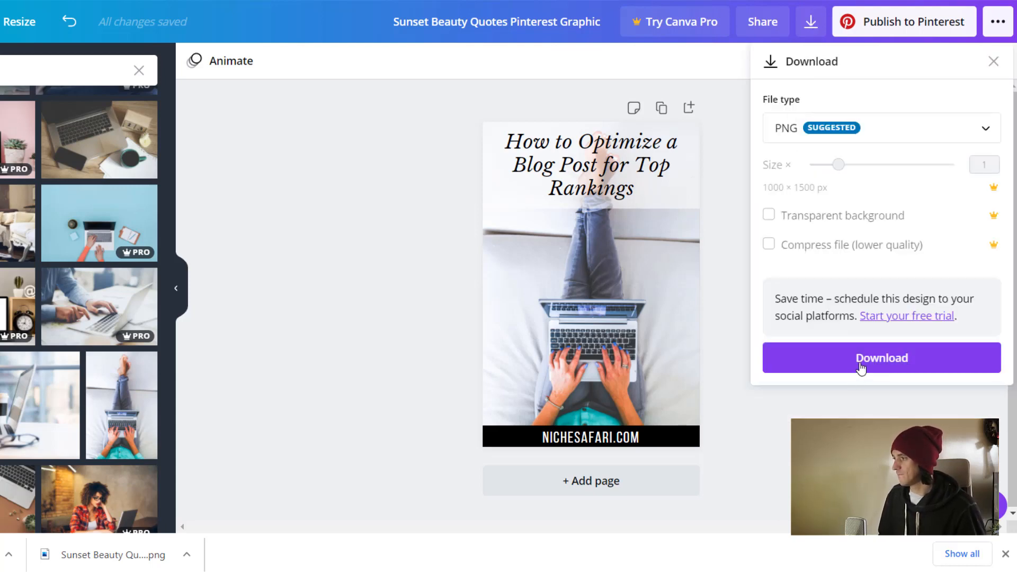
pyautogui.click(861, 360)
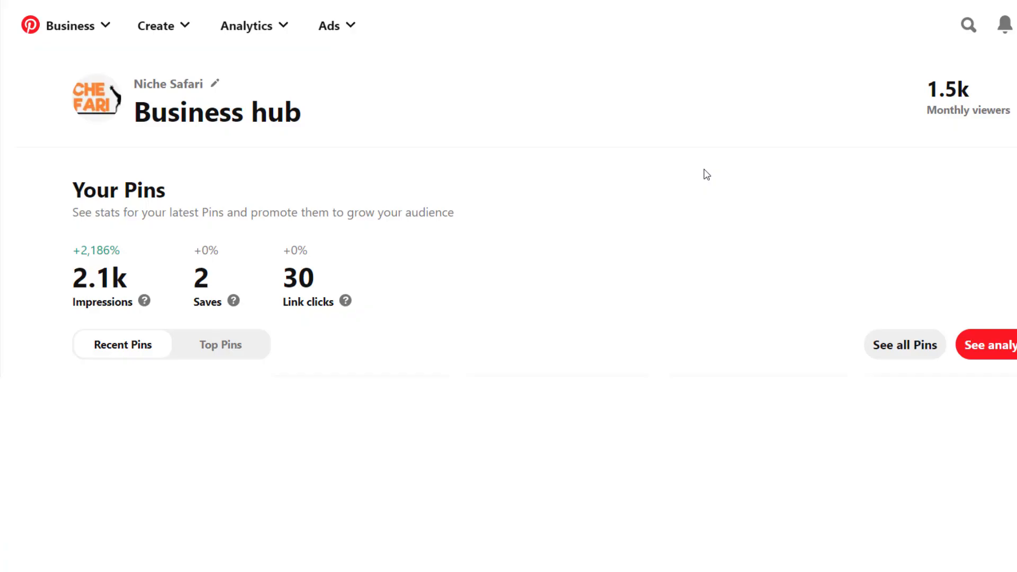
# - Create a new pin in Pinterest with the title "How to Rank a Blog on Google"
pyautogui.click(184, 29)
pyautogui.click(153, 83)
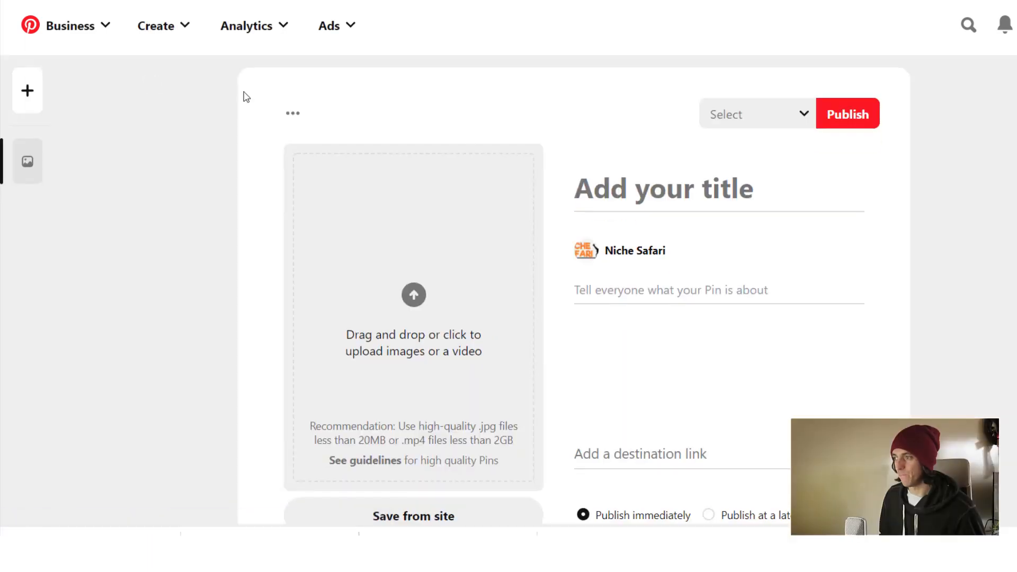
pyautogui.click(642, 194)
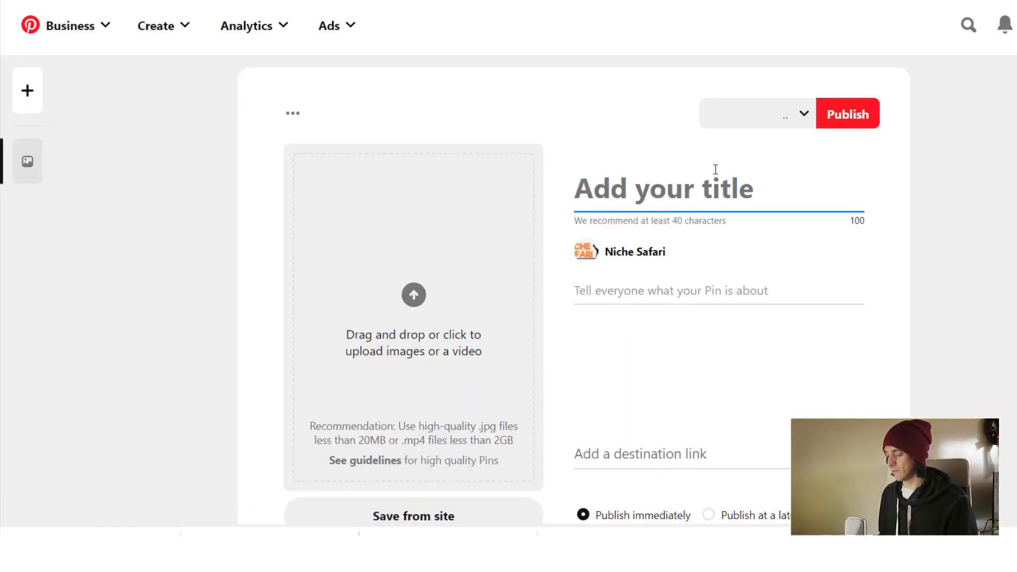
pyautogui.write('How to Rank a Blog on Google')
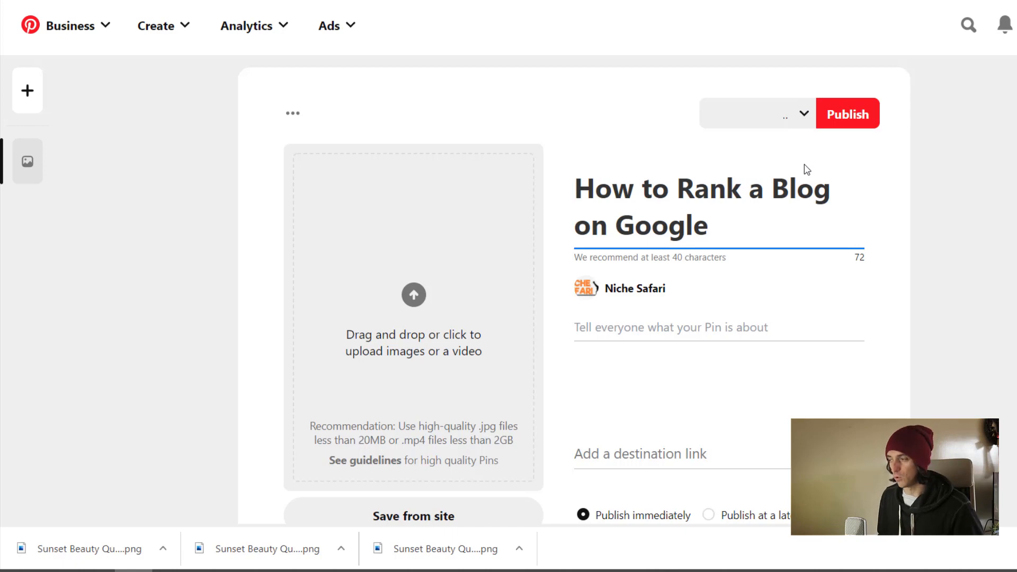
# - Copy the blog post's "Duis aute irure dolor" intro paragraph into the pin description and enclose it in quotation marks
pyautogui.click(651, 326)
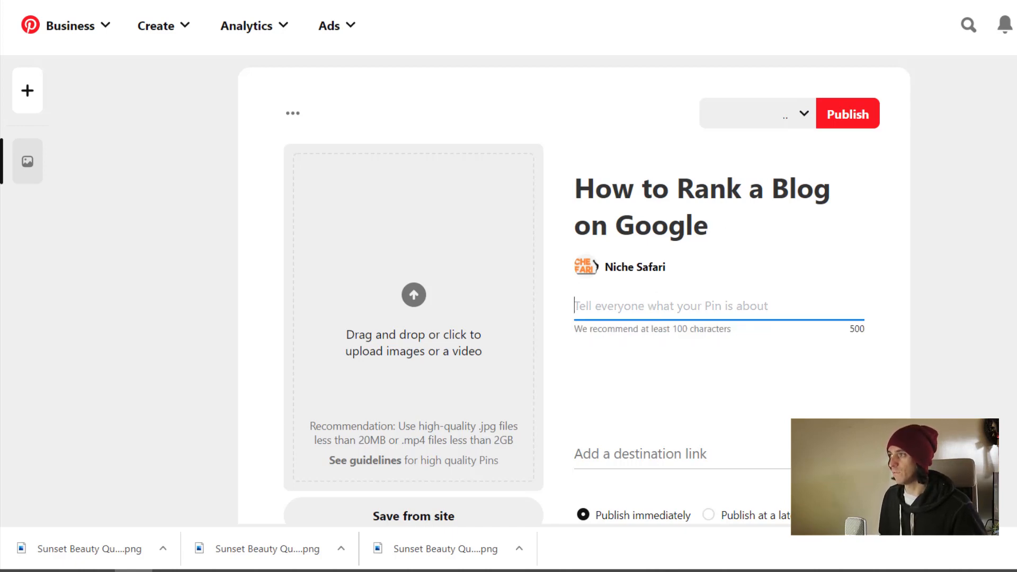
pyautogui.click(588, 0)
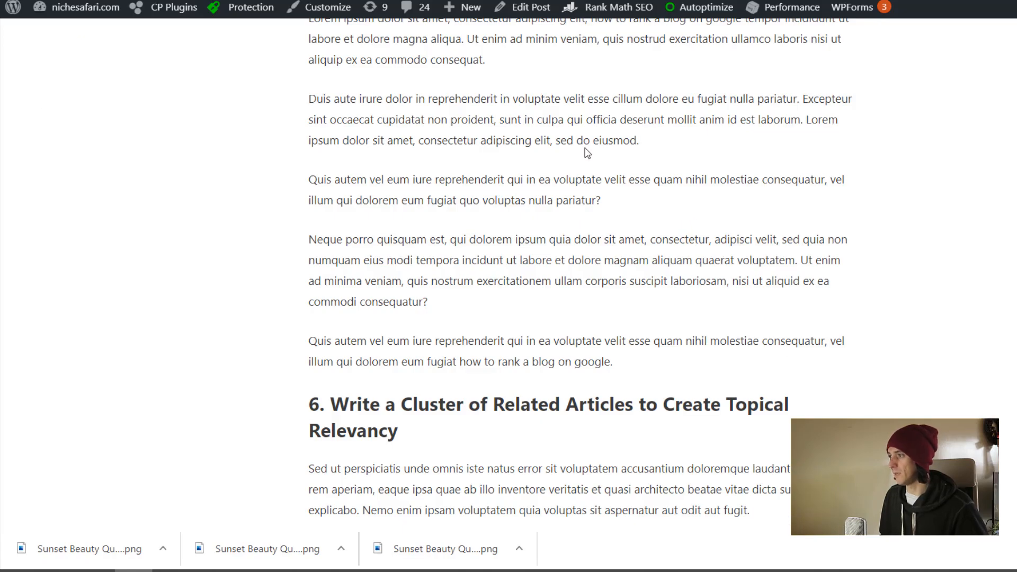
pyautogui.scroll(15, 580, 272)
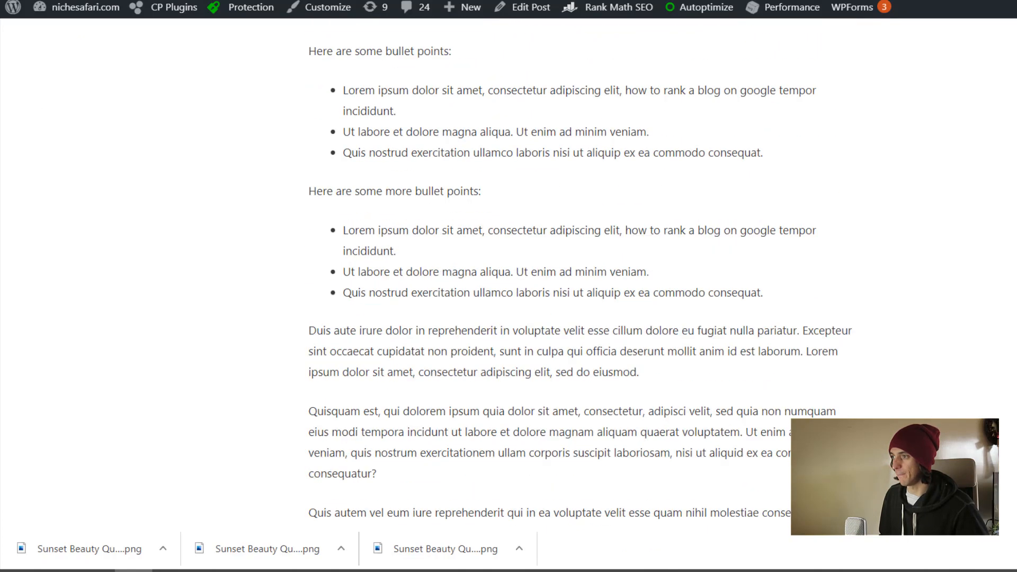
pyautogui.scroll(5, 449, 299)
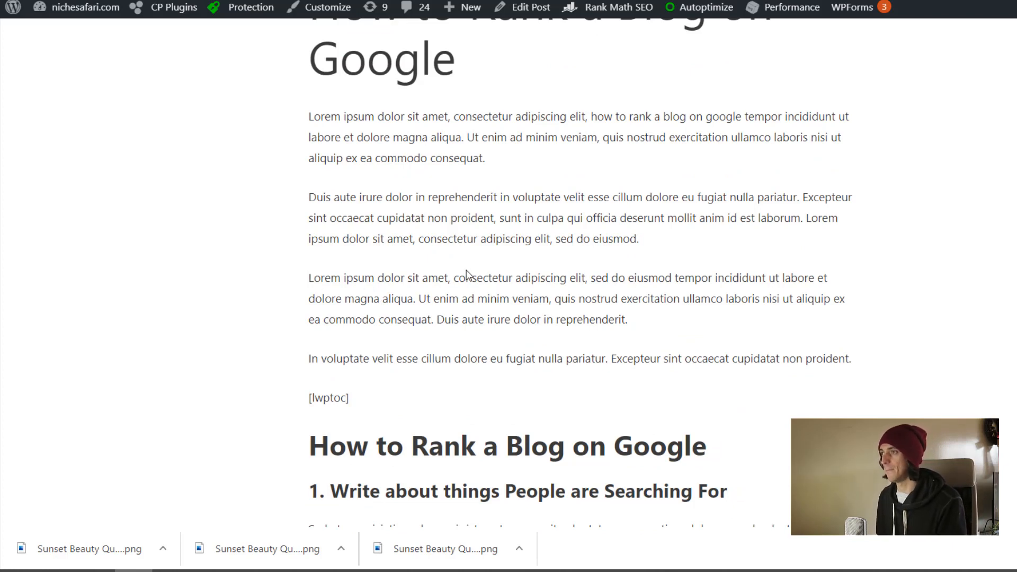
pyautogui.hotkey('ctrl', 'w')
pyautogui.scroll(-4, 383, 190)
pyautogui.doubleClick(226, 139)
pyautogui.tripleClick(226, 140)
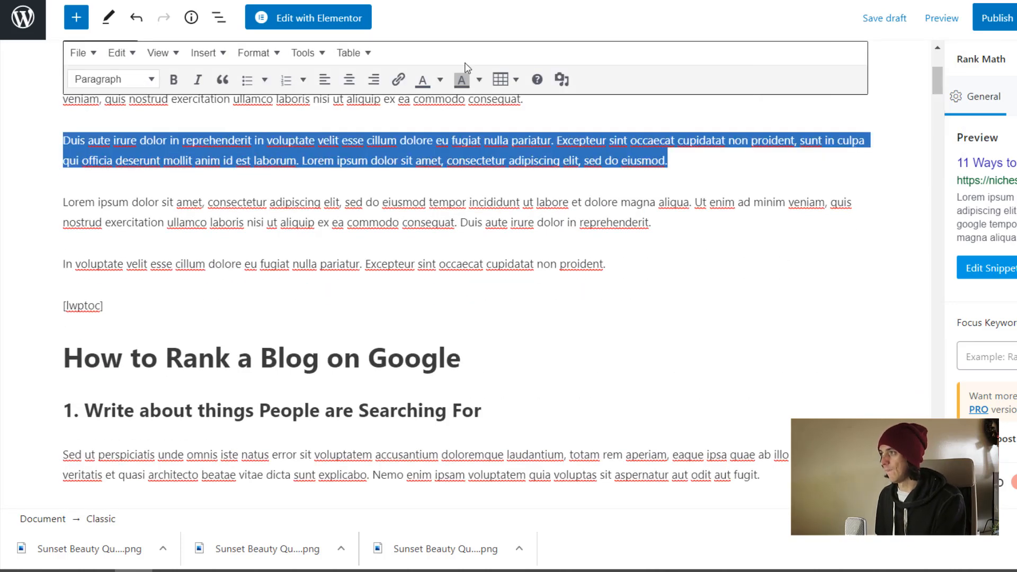
pyautogui.hotkey('ctrl', 'c')
pyautogui.hotkey('ctrl', 'Tab')
pyautogui.hotkey('ctrl', 'v')
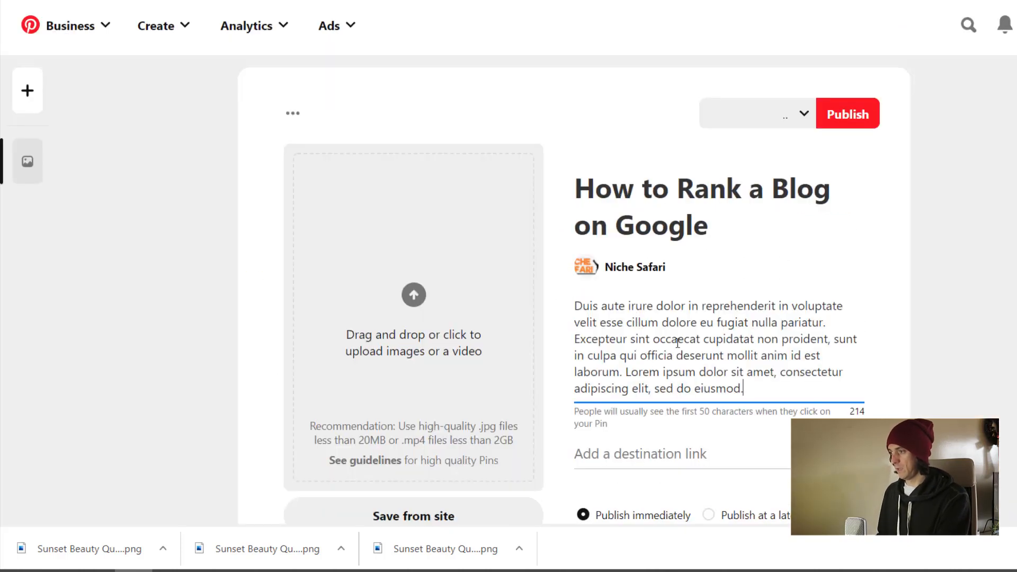
pyautogui.write('"')
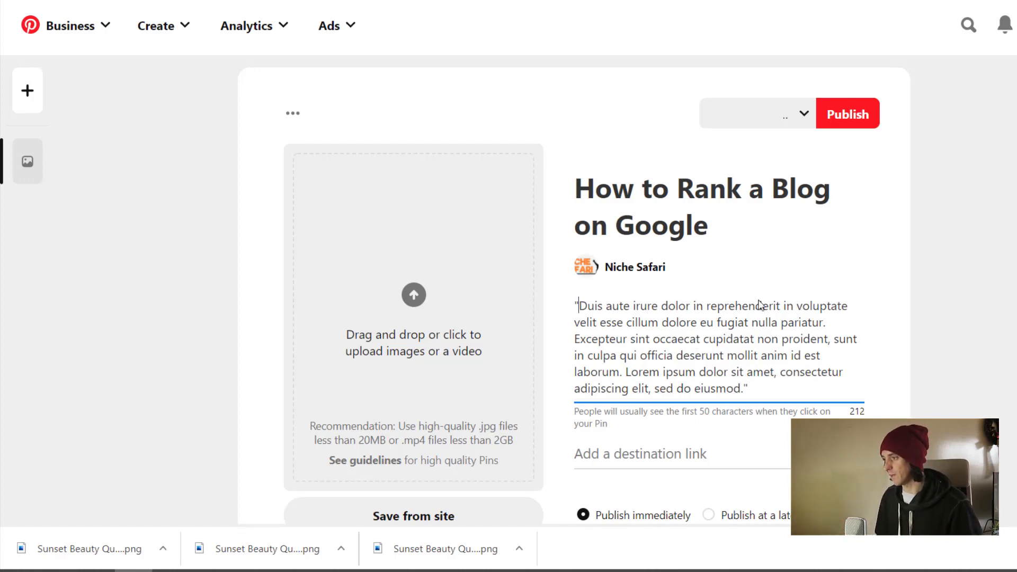
# - Set the pin's destination link to nichesafari.com/how-to-rank-a-blog-on-google
pyautogui.scroll(-1, 672, 383)
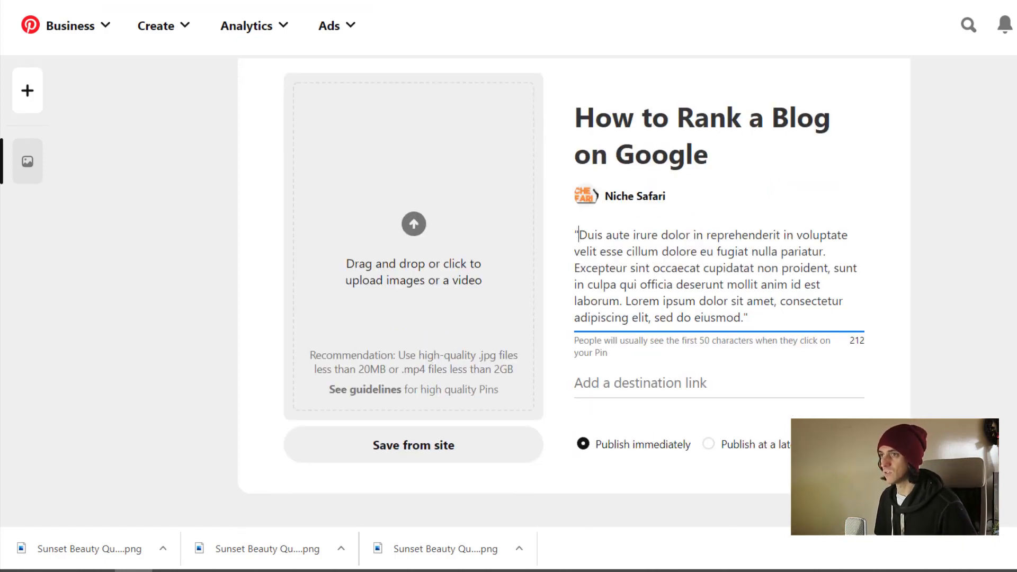
pyautogui.click(643, 383)
pyautogui.hotkey('ctrl', 'v')
# - Upload Sunset Beauty Quotes Pinterest Graphic (2).png from the Downloads folder as the pin image
pyautogui.click(444, 256)
pyautogui.click(587, 228)
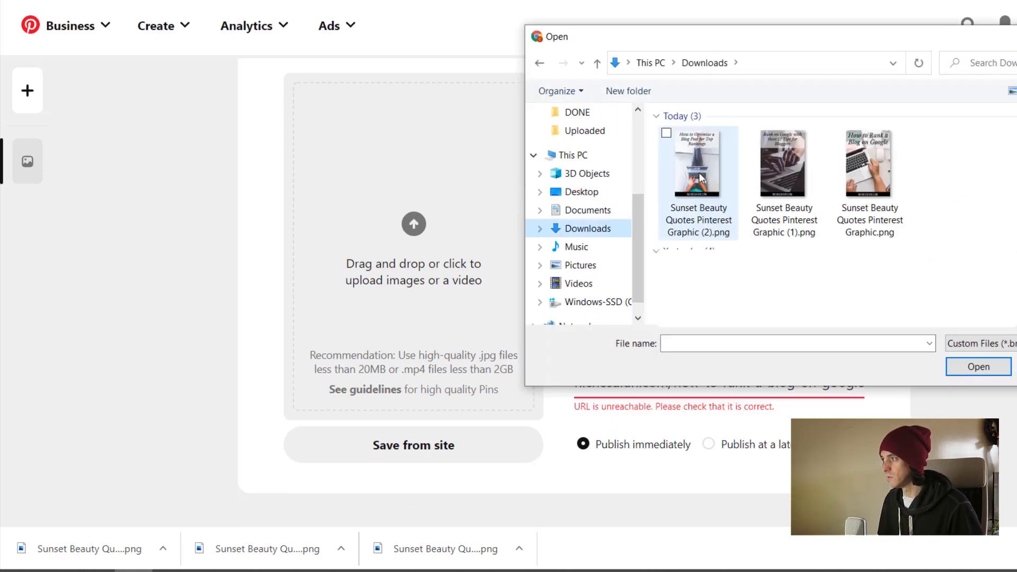
pyautogui.doubleClick(702, 178)
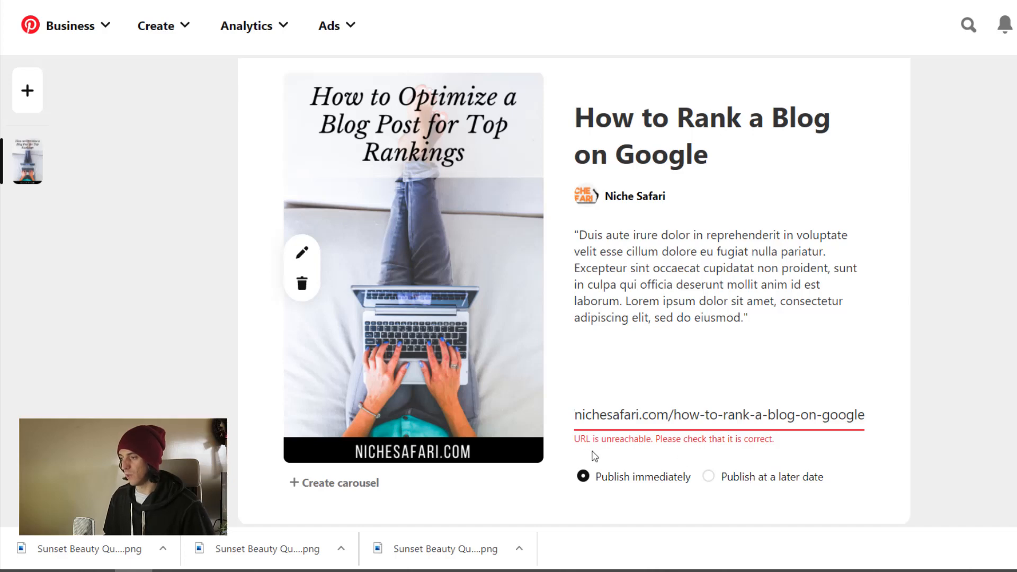
pyautogui.moveTo(581, 443); pyautogui.dragTo(670, 440)
pyautogui.click(670, 440)
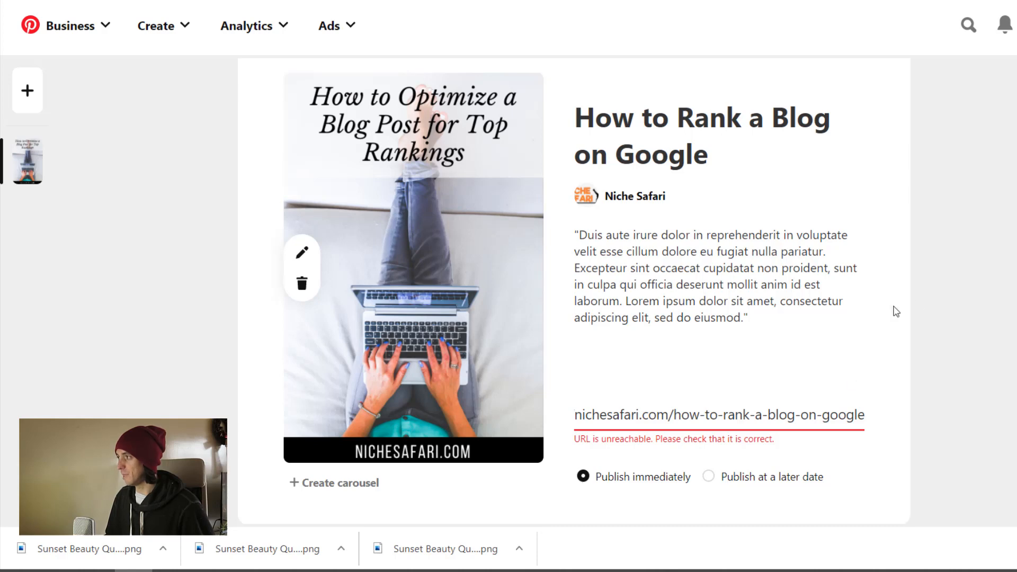
pyautogui.scroll(2, 883, 317)
pyautogui.scroll(-1, 941, 507)
# - Schedule the pin for publishing at a later date, on 01/08/2021 at 09:00 AM
pyautogui.scroll(-2, 940, 507)
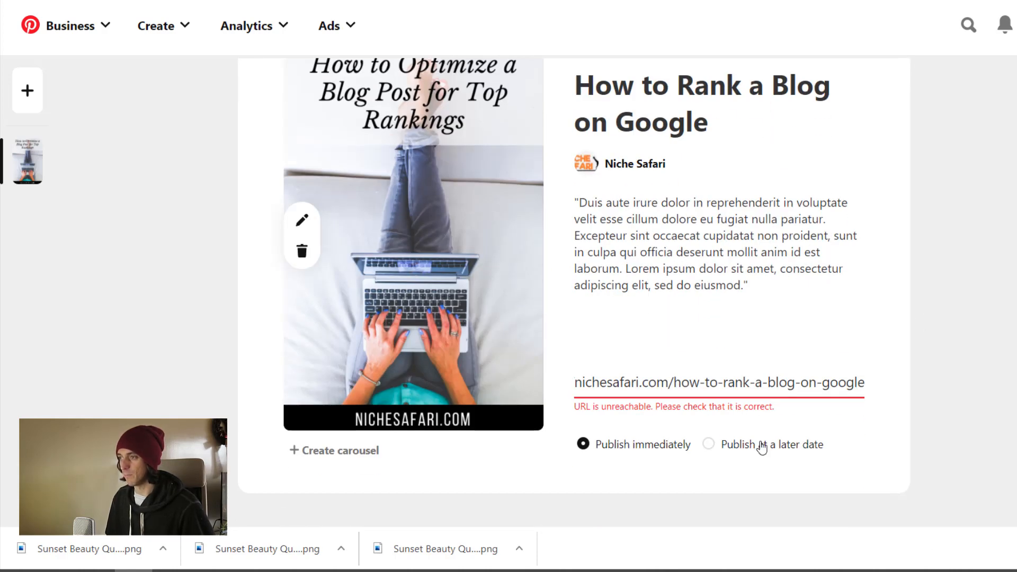
pyautogui.click(726, 443)
pyautogui.click(656, 446)
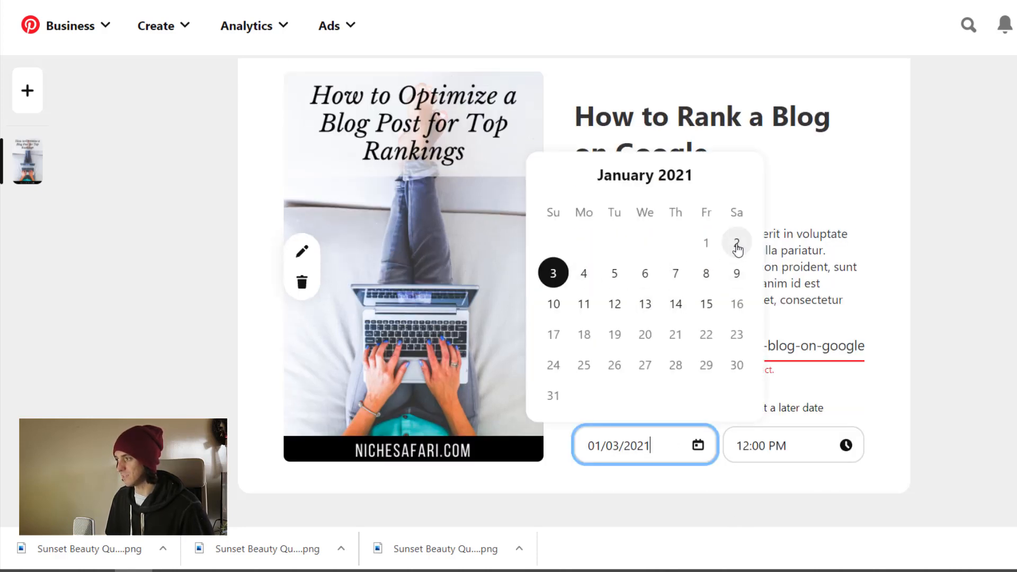
pyautogui.click(706, 273)
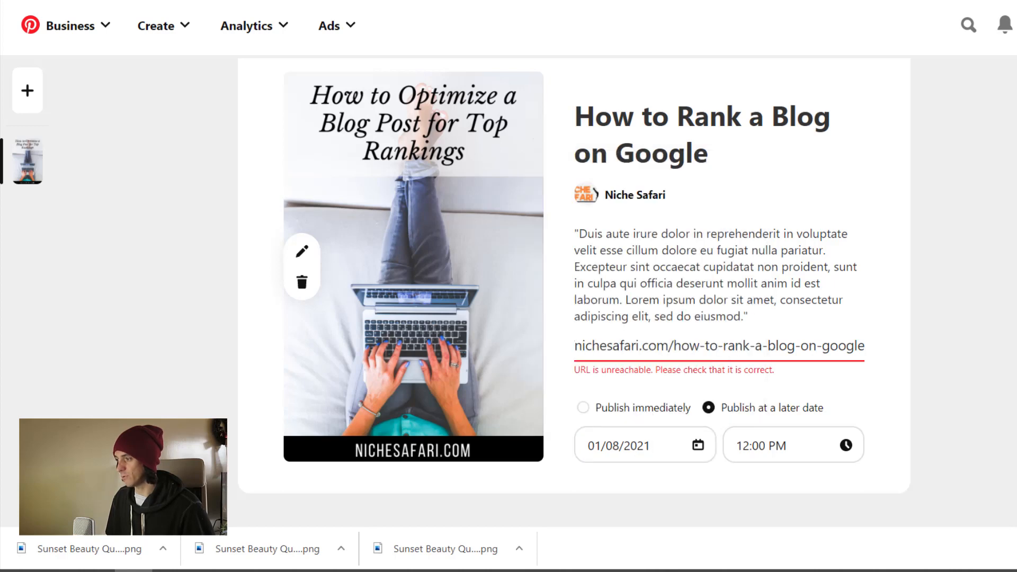
pyautogui.click(775, 445)
pyautogui.scroll(-10, 765, 344)
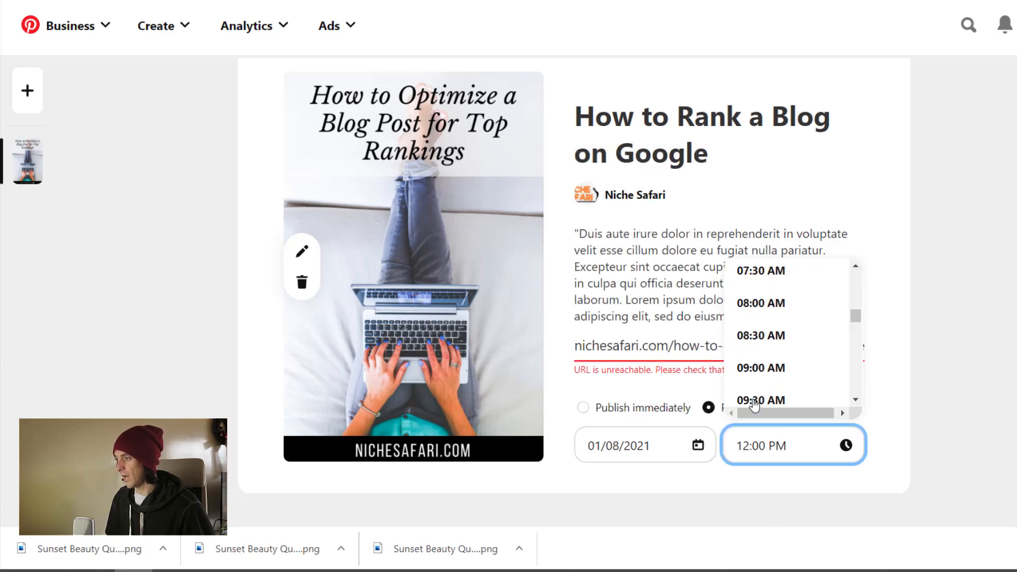
pyautogui.click(765, 326)
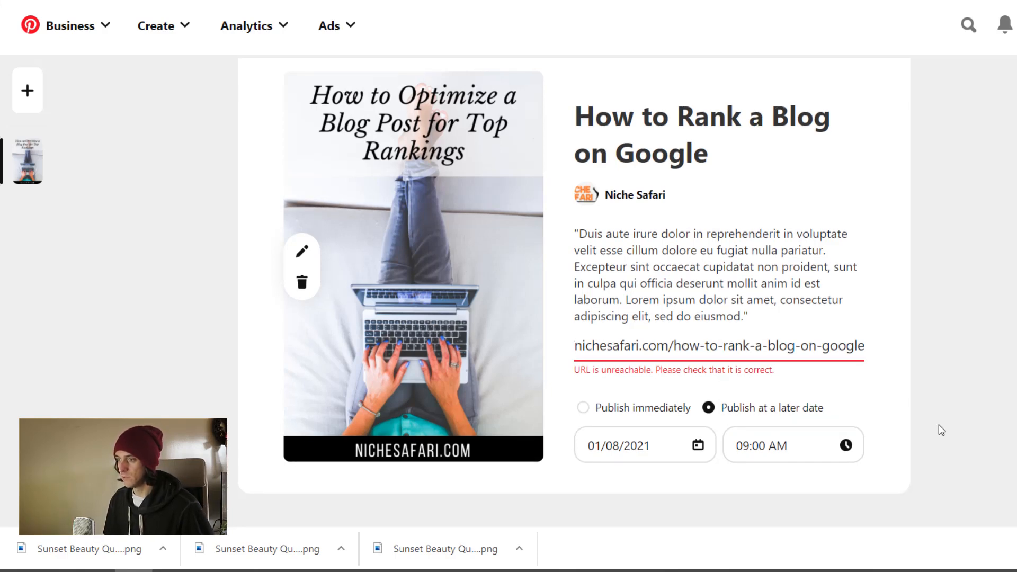
# - Replace the pin image with Sunset Beauty Quotes Pinterest Graphic (1).png from the Downloads folder
pyautogui.click(302, 282)
pyautogui.click(410, 244)
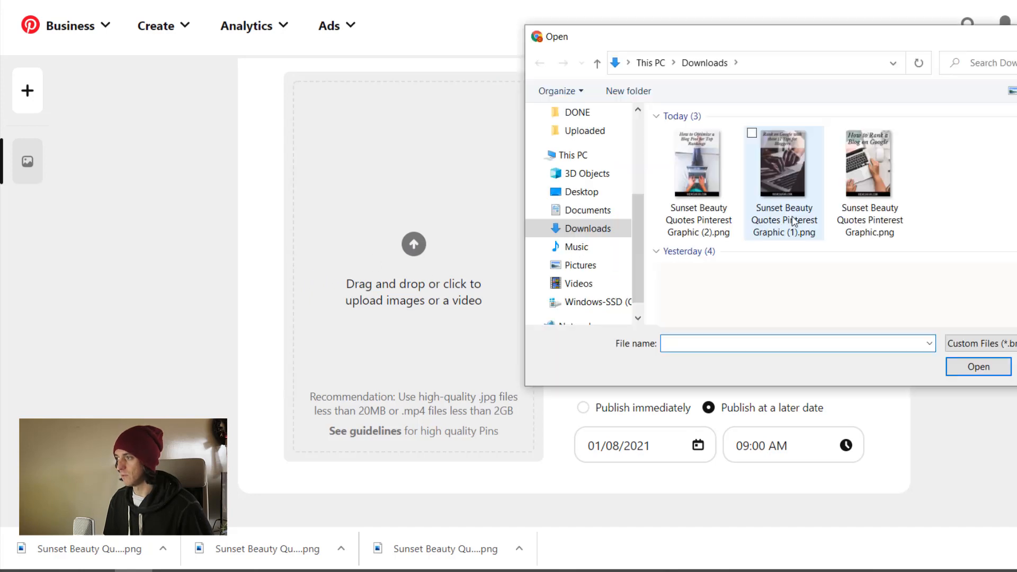
pyautogui.doubleClick(772, 177)
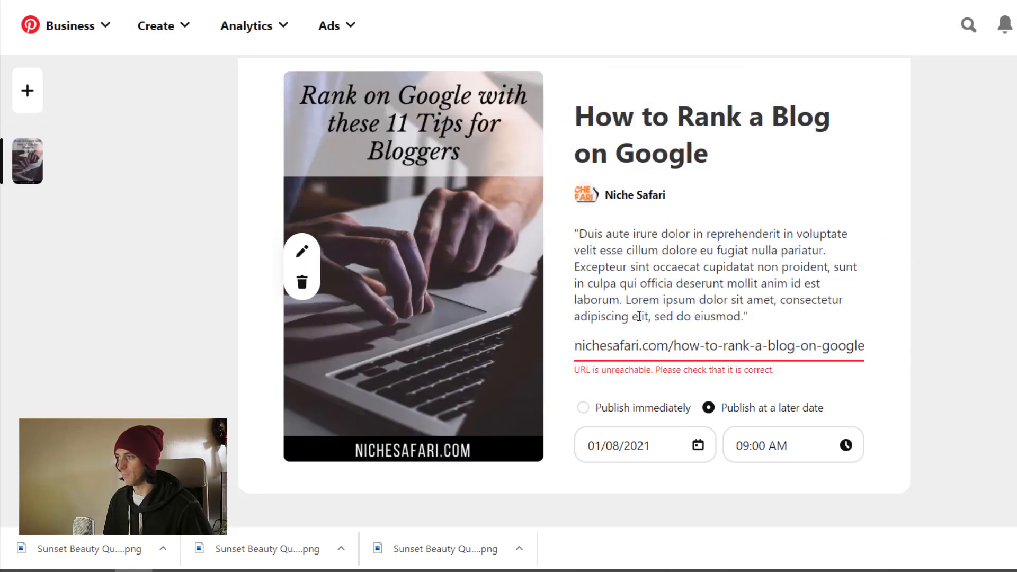
# - Change the pin title to "Rank on Google with these 11 Tips for Bloggers"
pyautogui.tripleClick(653, 272)
pyautogui.tripleClick(665, 143)
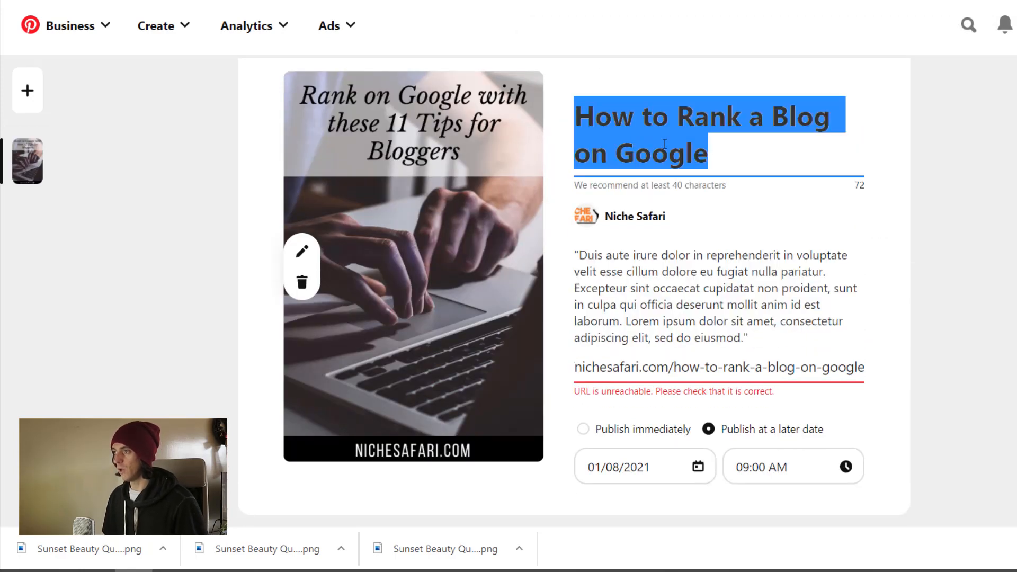
pyautogui.write('Rank on Go')
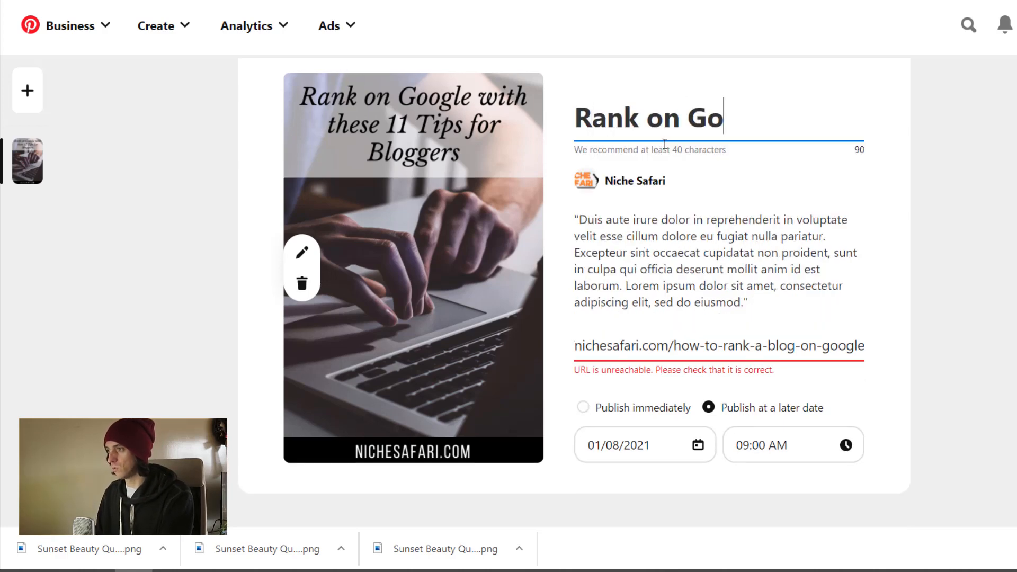
pyautogui.write('ogle with these 11 Tips for Bloggers')
pyautogui.doubleClick(728, 303)
pyautogui.click(673, 374)
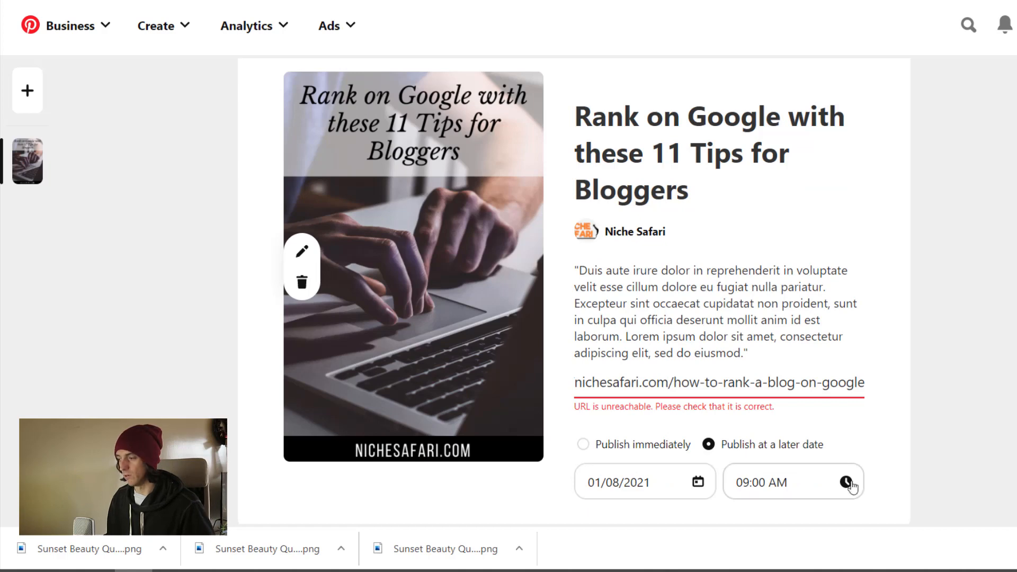
# - Reschedule the pin's publishing to 01/15/2021 at 07:00 AM
pyautogui.scroll(-1, 740, 439)
pyautogui.click(747, 446)
pyautogui.click(638, 446)
pyautogui.click(706, 304)
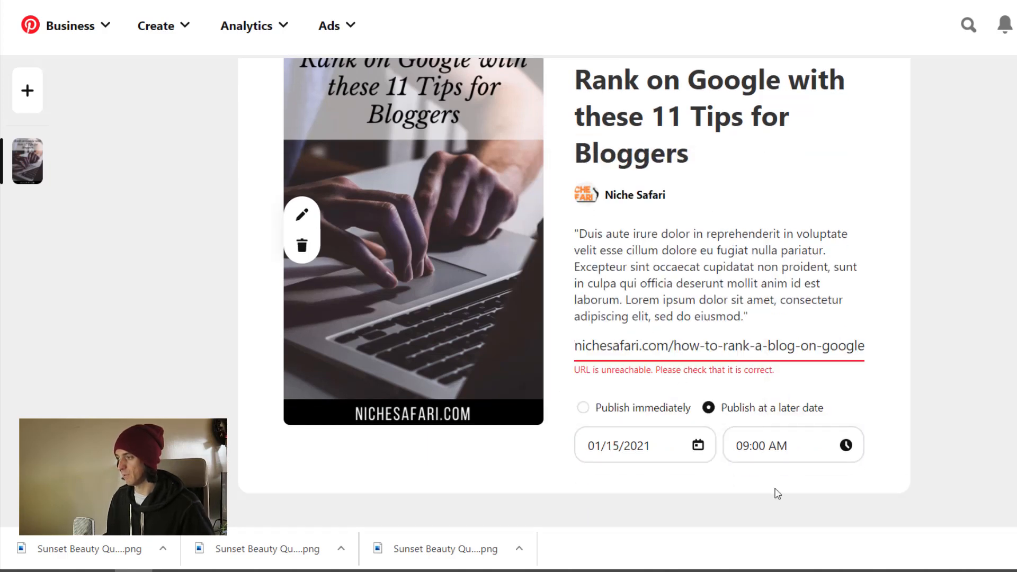
pyautogui.click(784, 451)
pyautogui.scroll(-3, 783, 374)
pyautogui.scroll(-4, 782, 375)
pyautogui.click(773, 345)
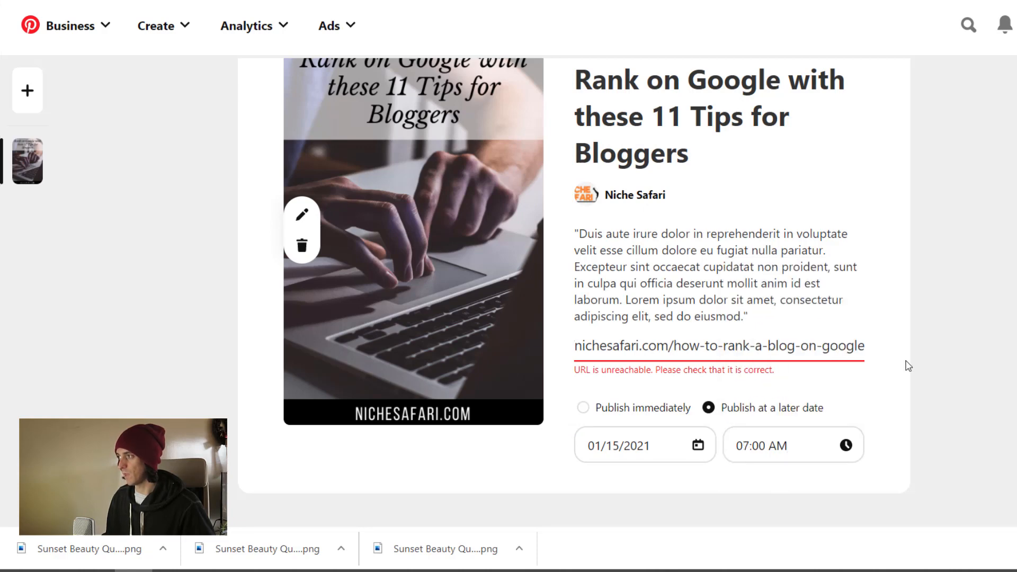
pyautogui.scroll(2, 917, 366)
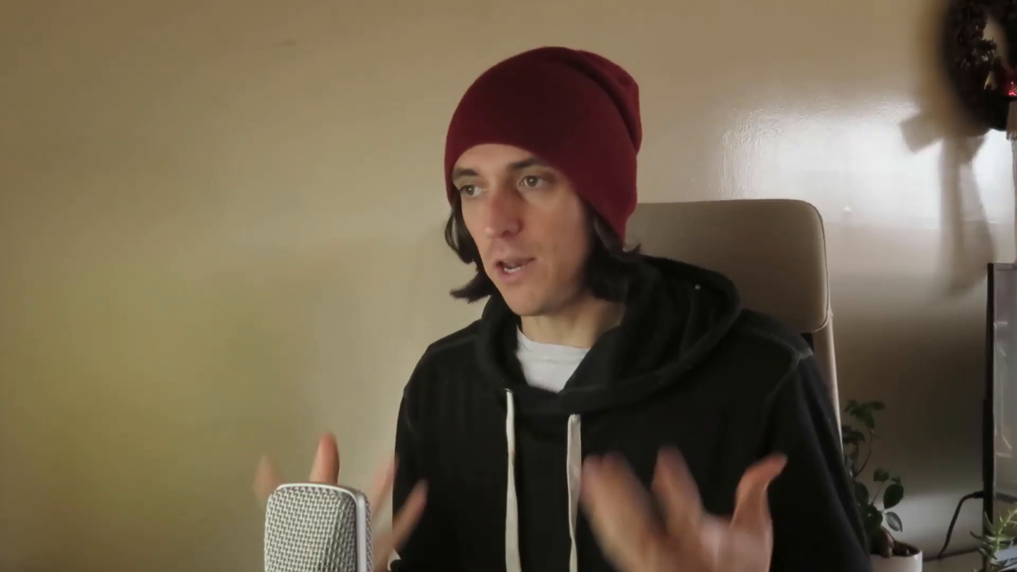